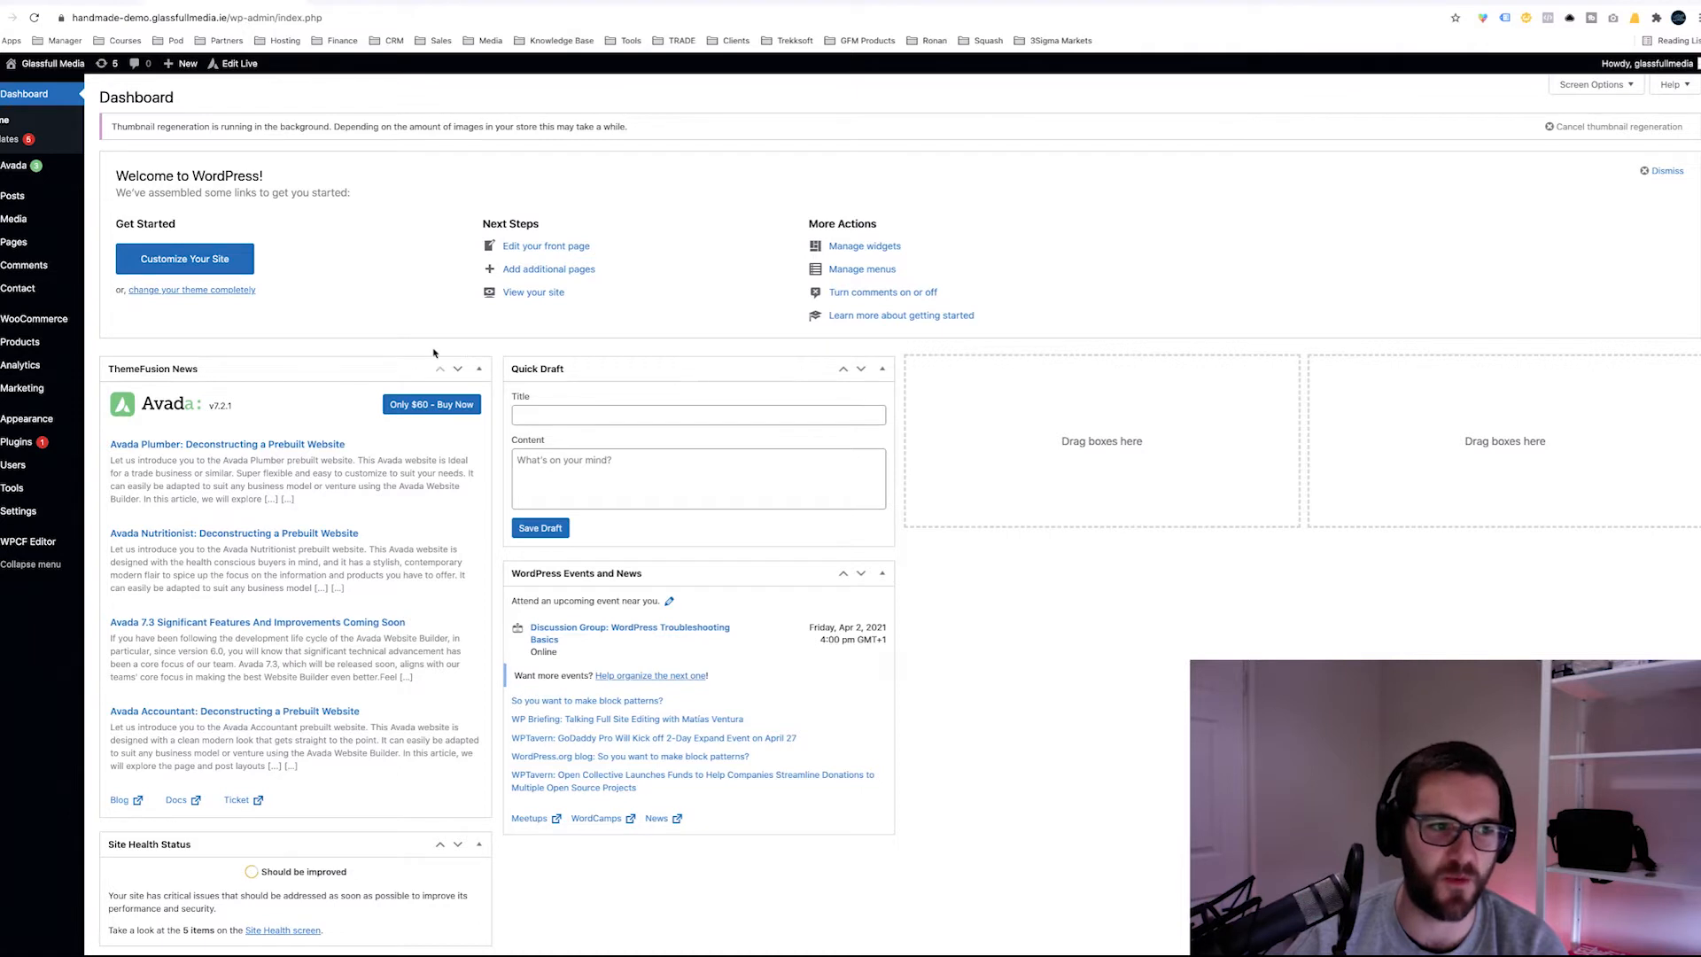
- Open the store's coupon management page and start creating the first coupon
mouse_move(18, 345)
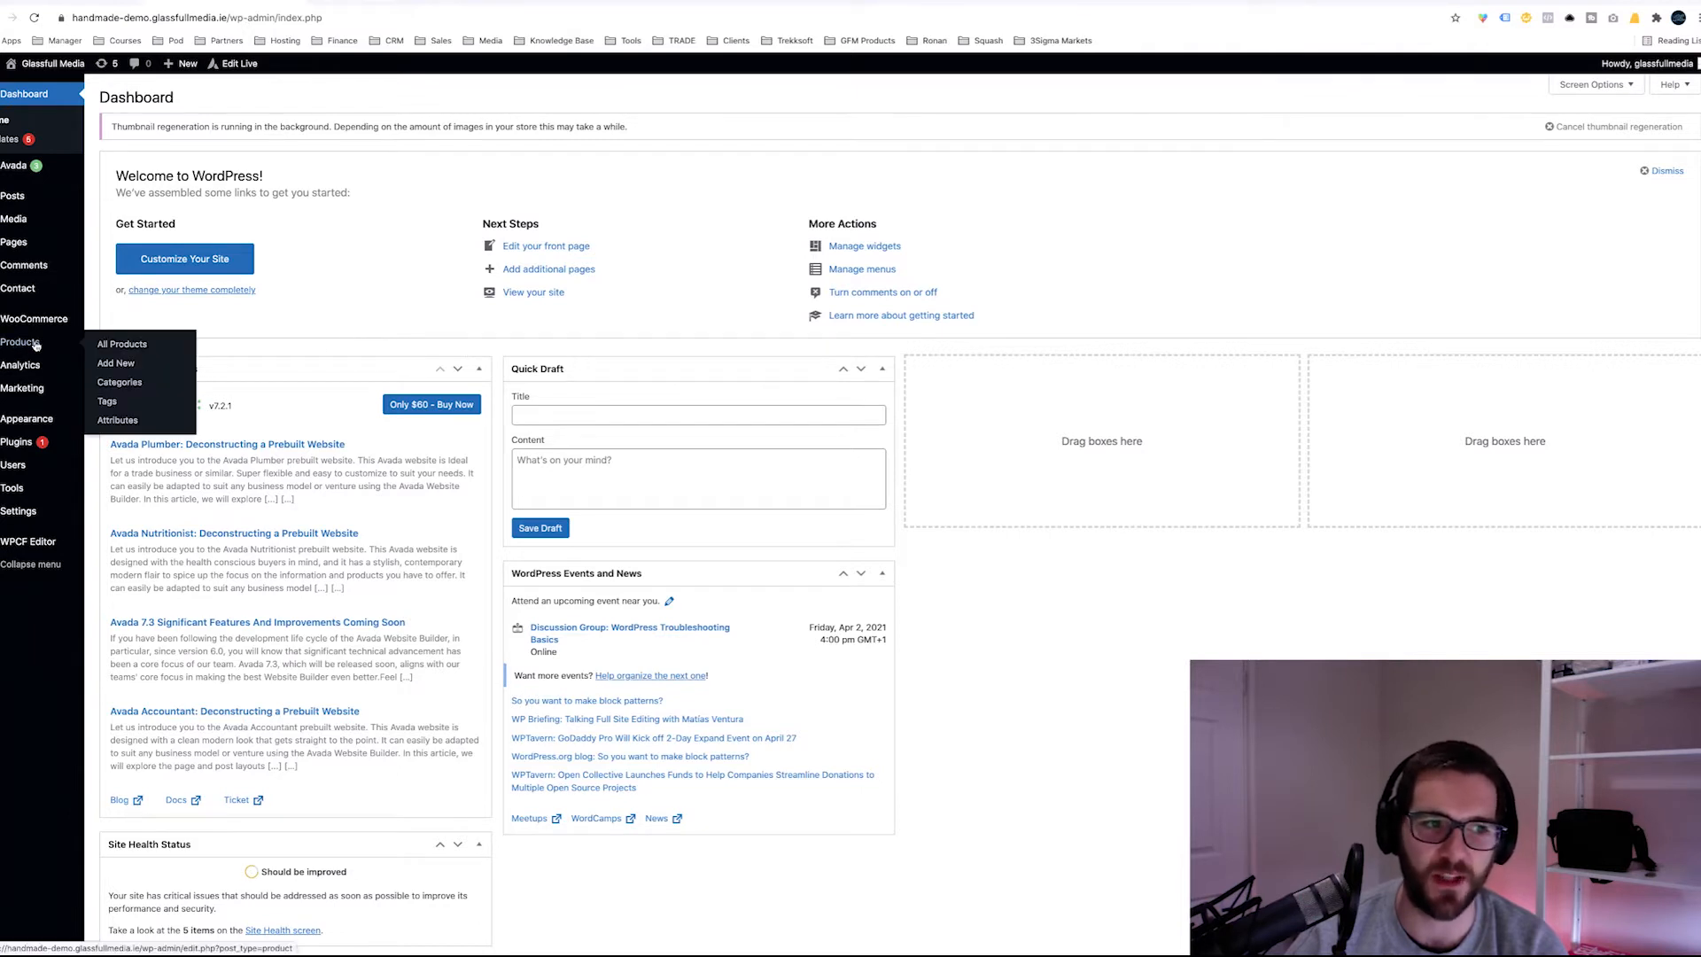
mouse_move(21, 388)
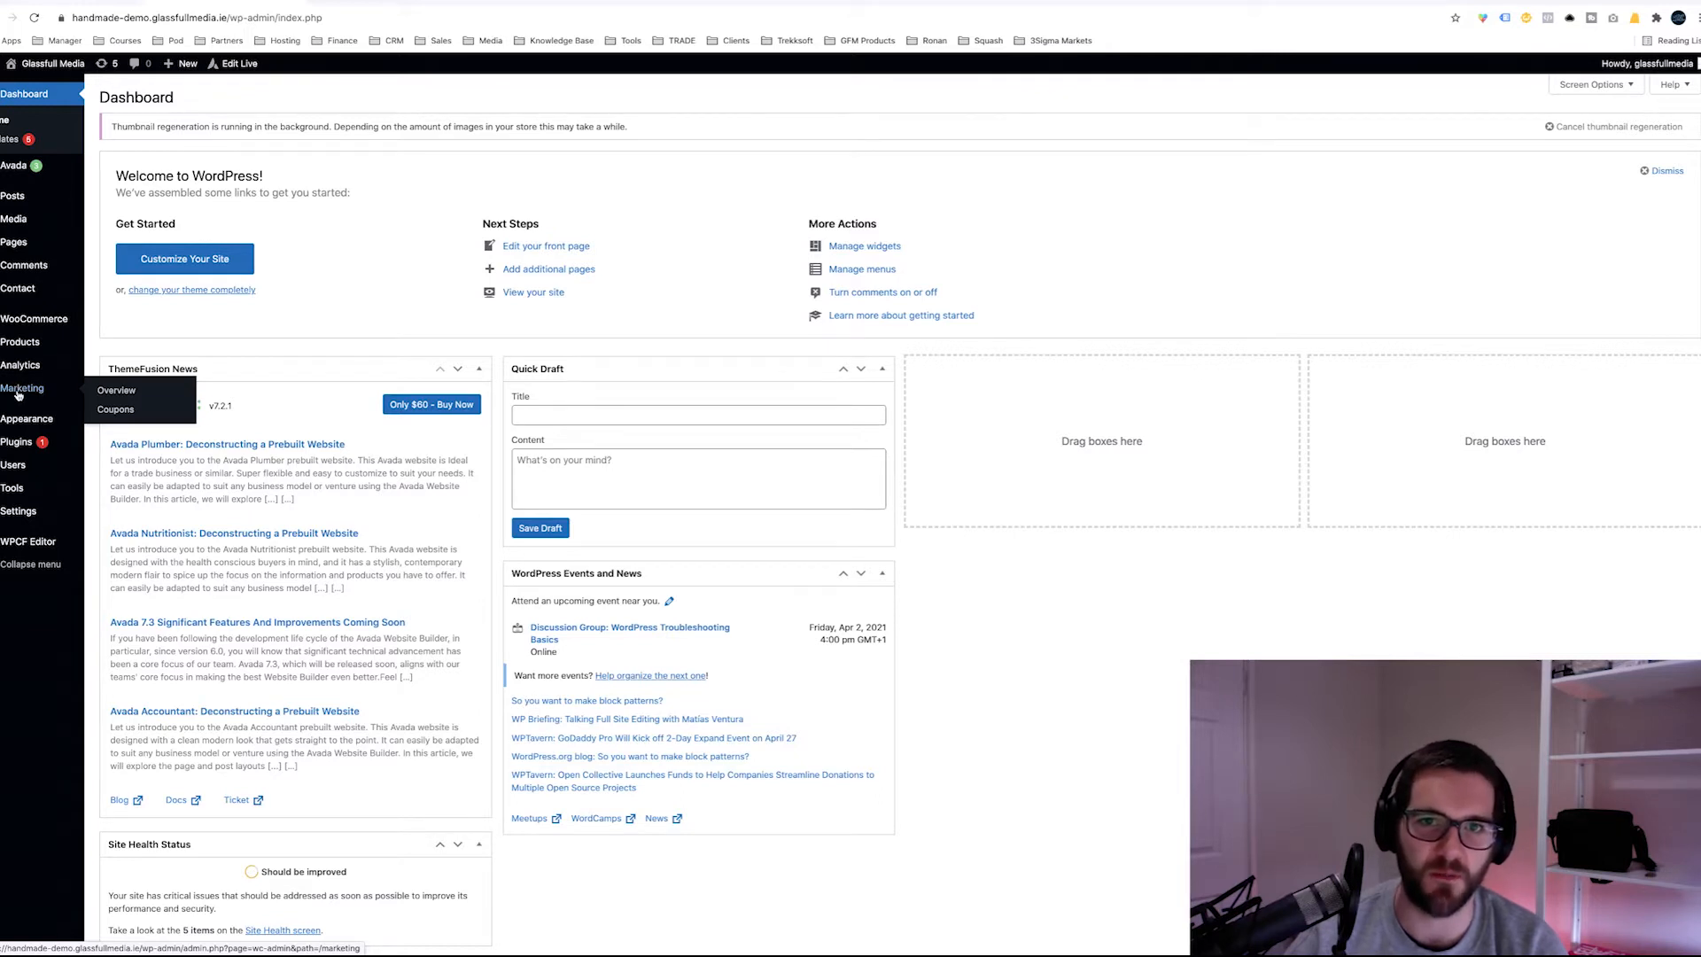
left_click(118, 412)
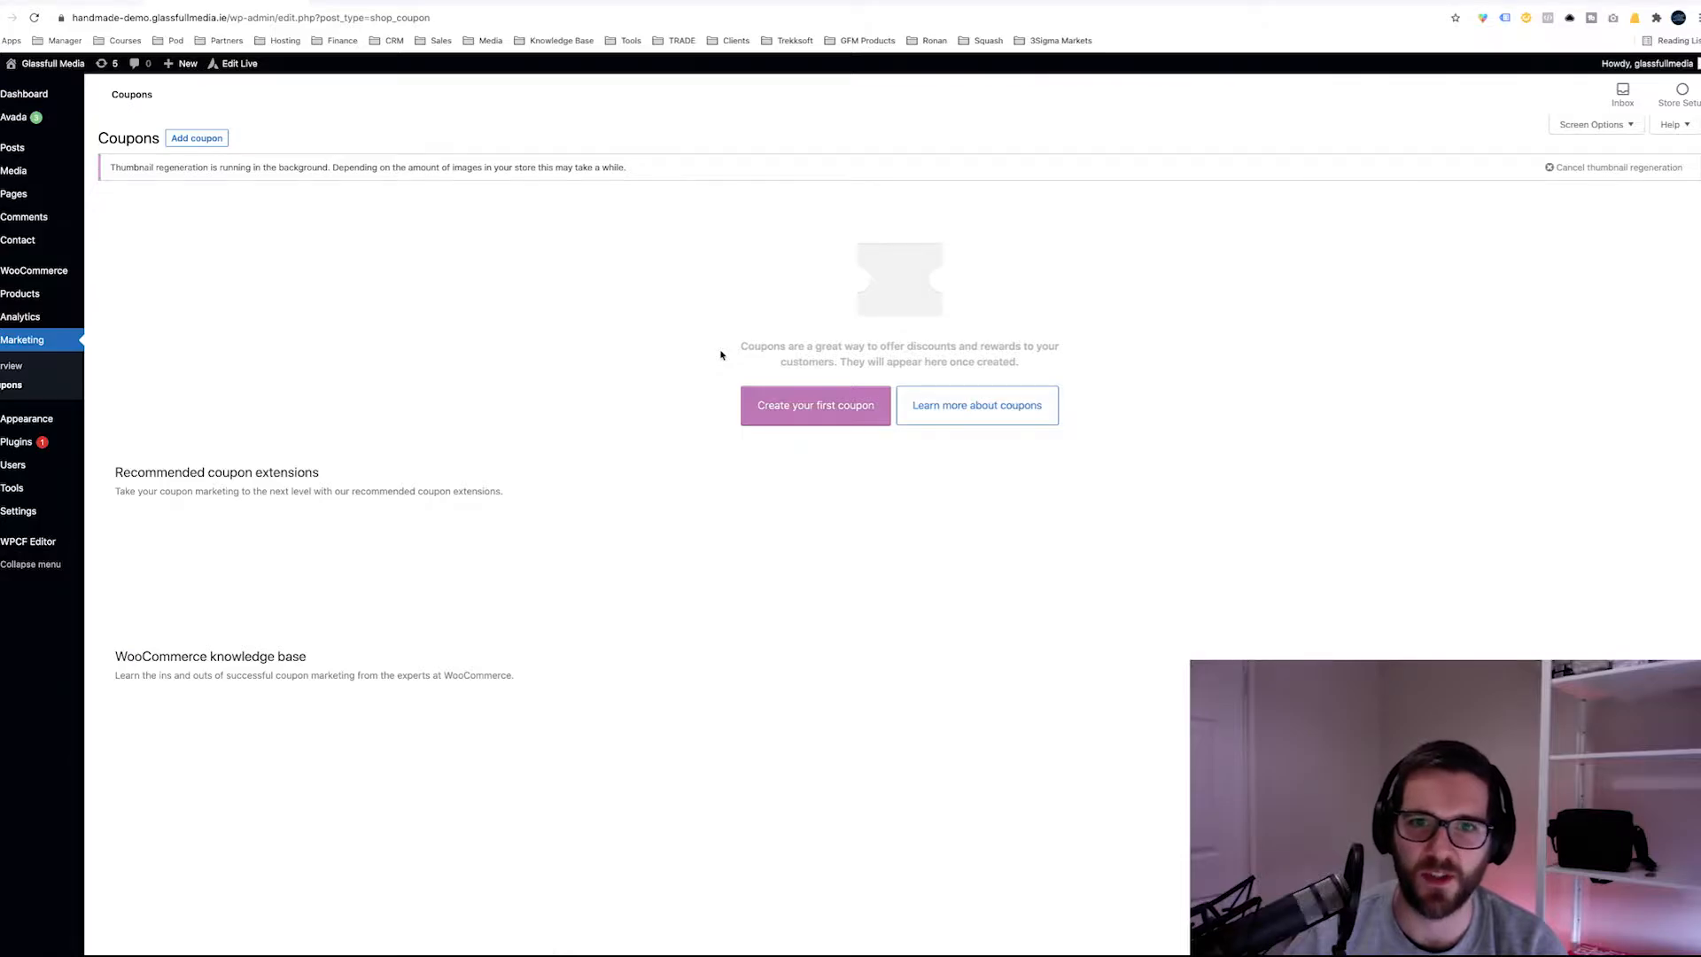
left_click(784, 409)
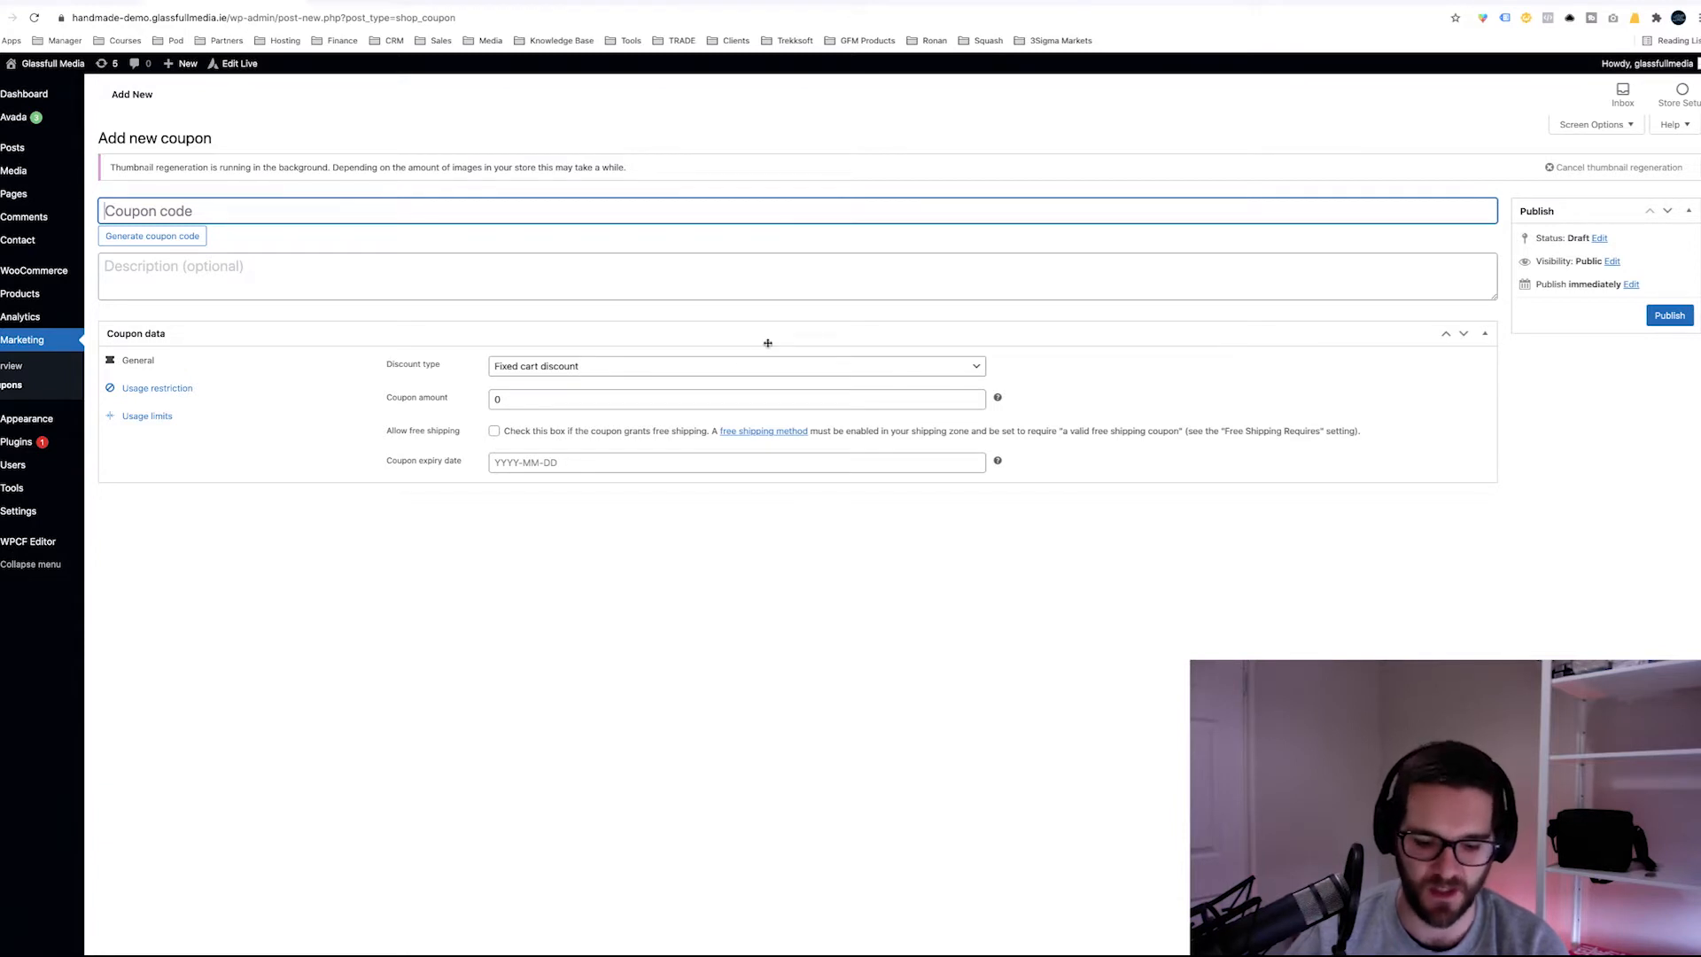
- Enter Myfirstcoupon as the coupon code, and replace it with 10percentoff
type("Myfirst")
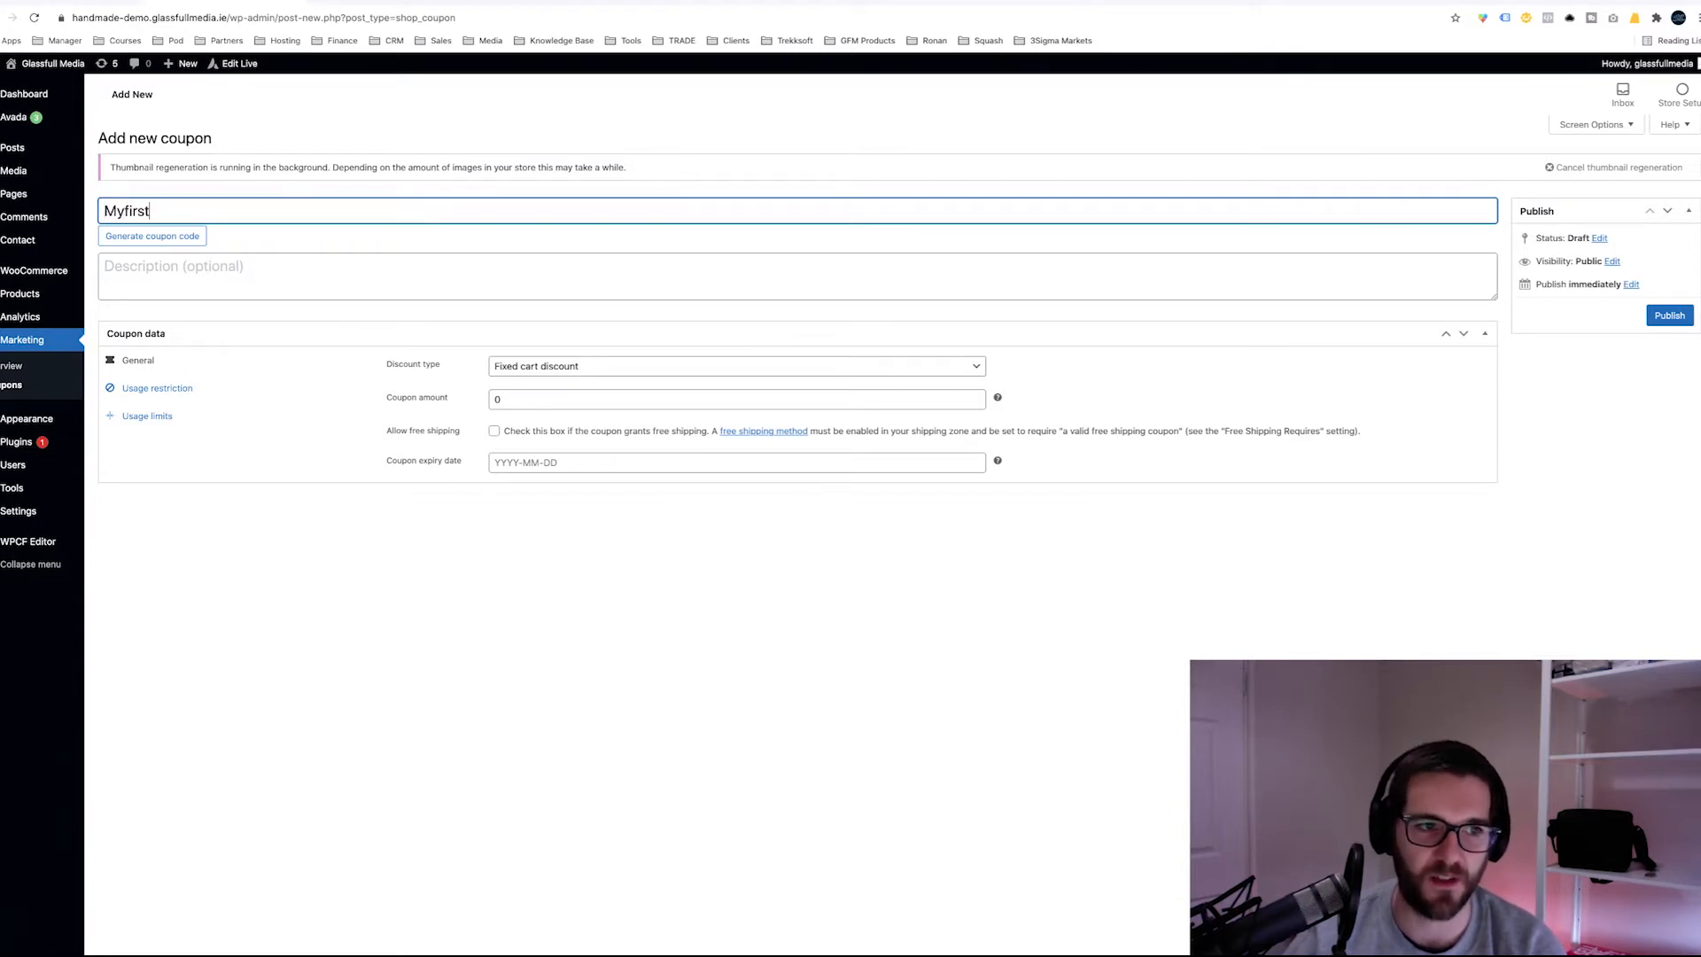
type("coupon")
key("ctrl+a")
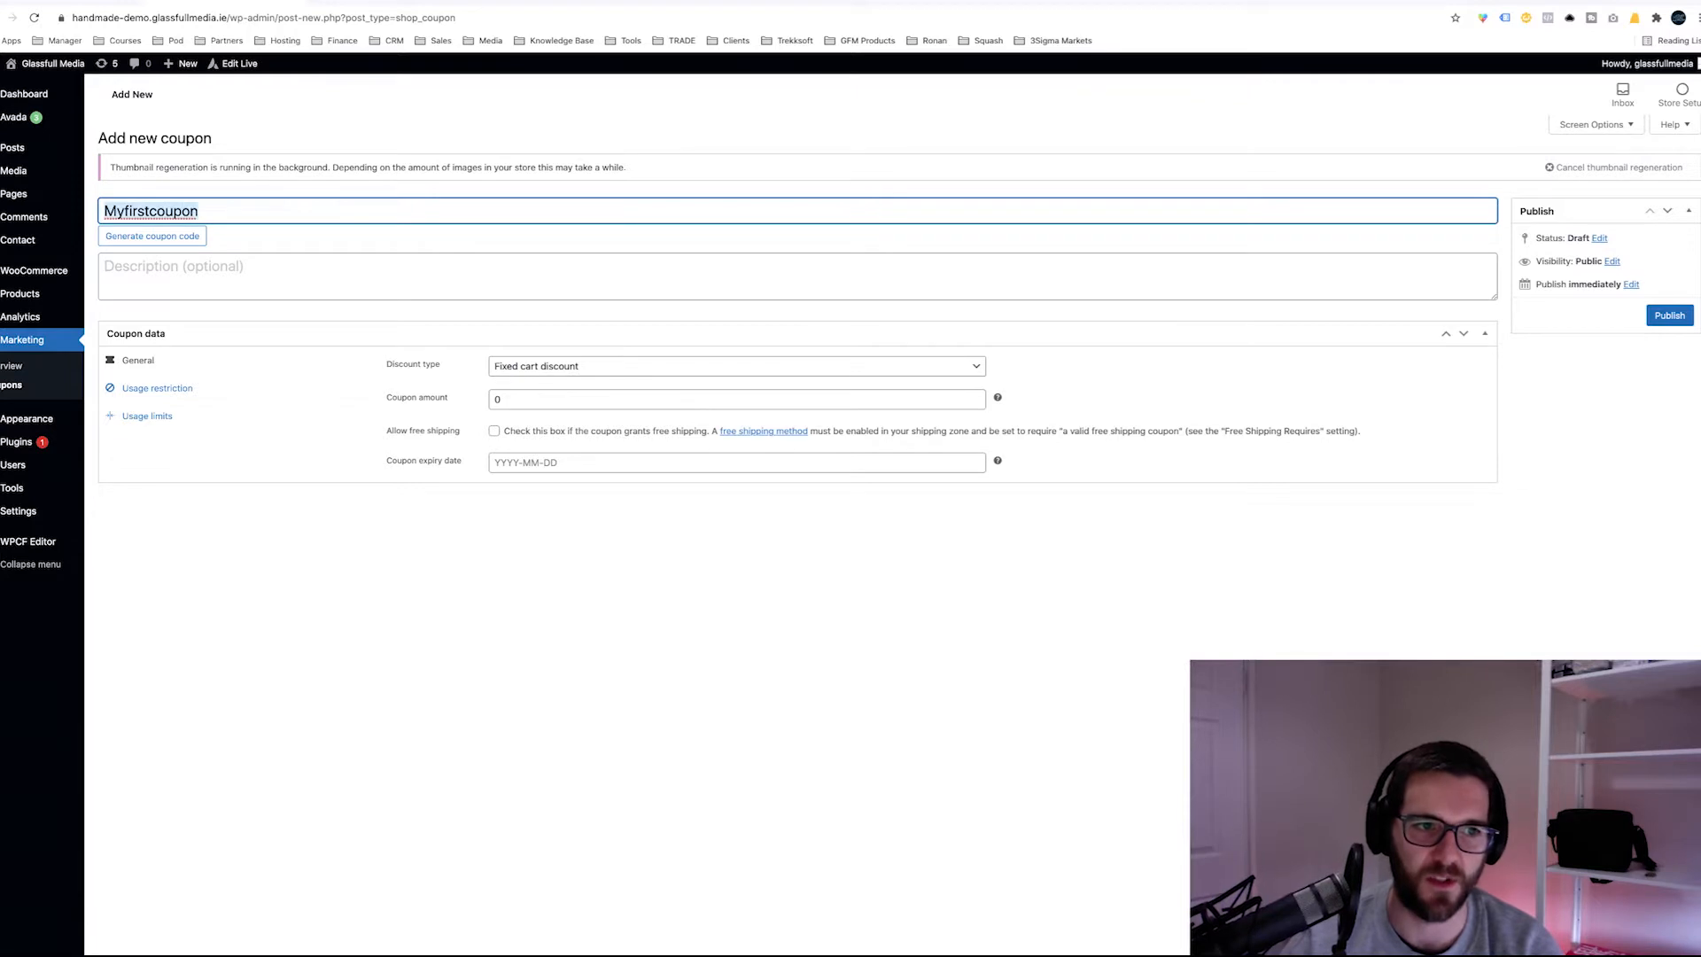
type("10perc")
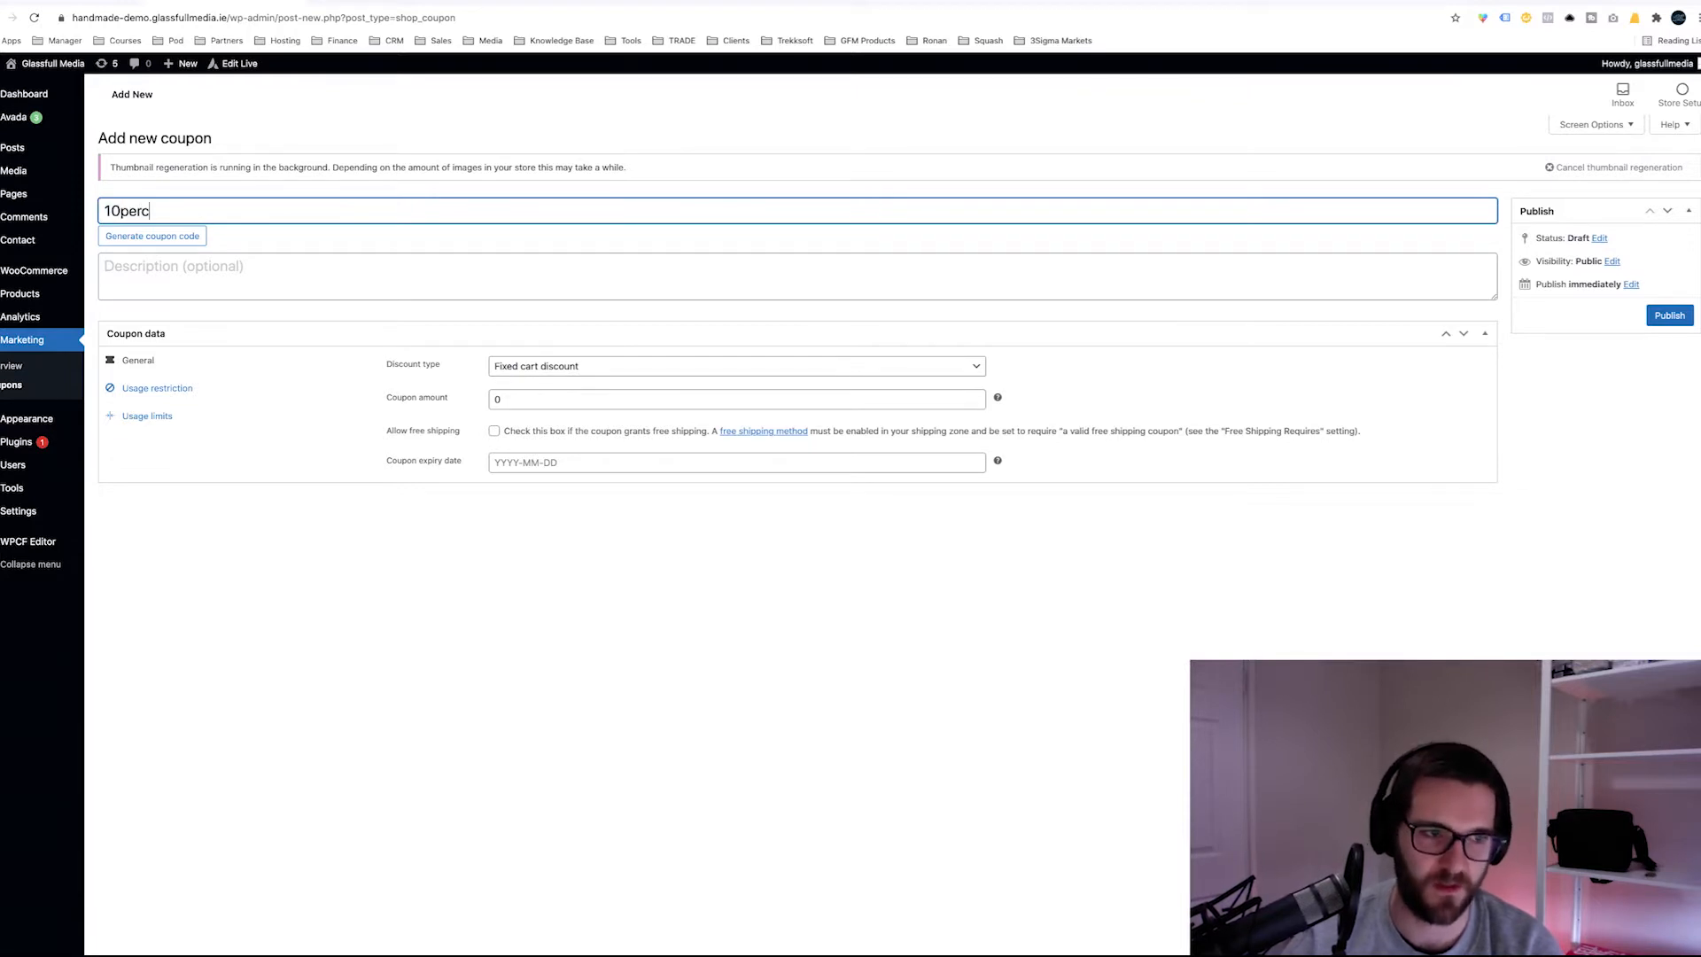
type("entoff")
key("ctrl+a")
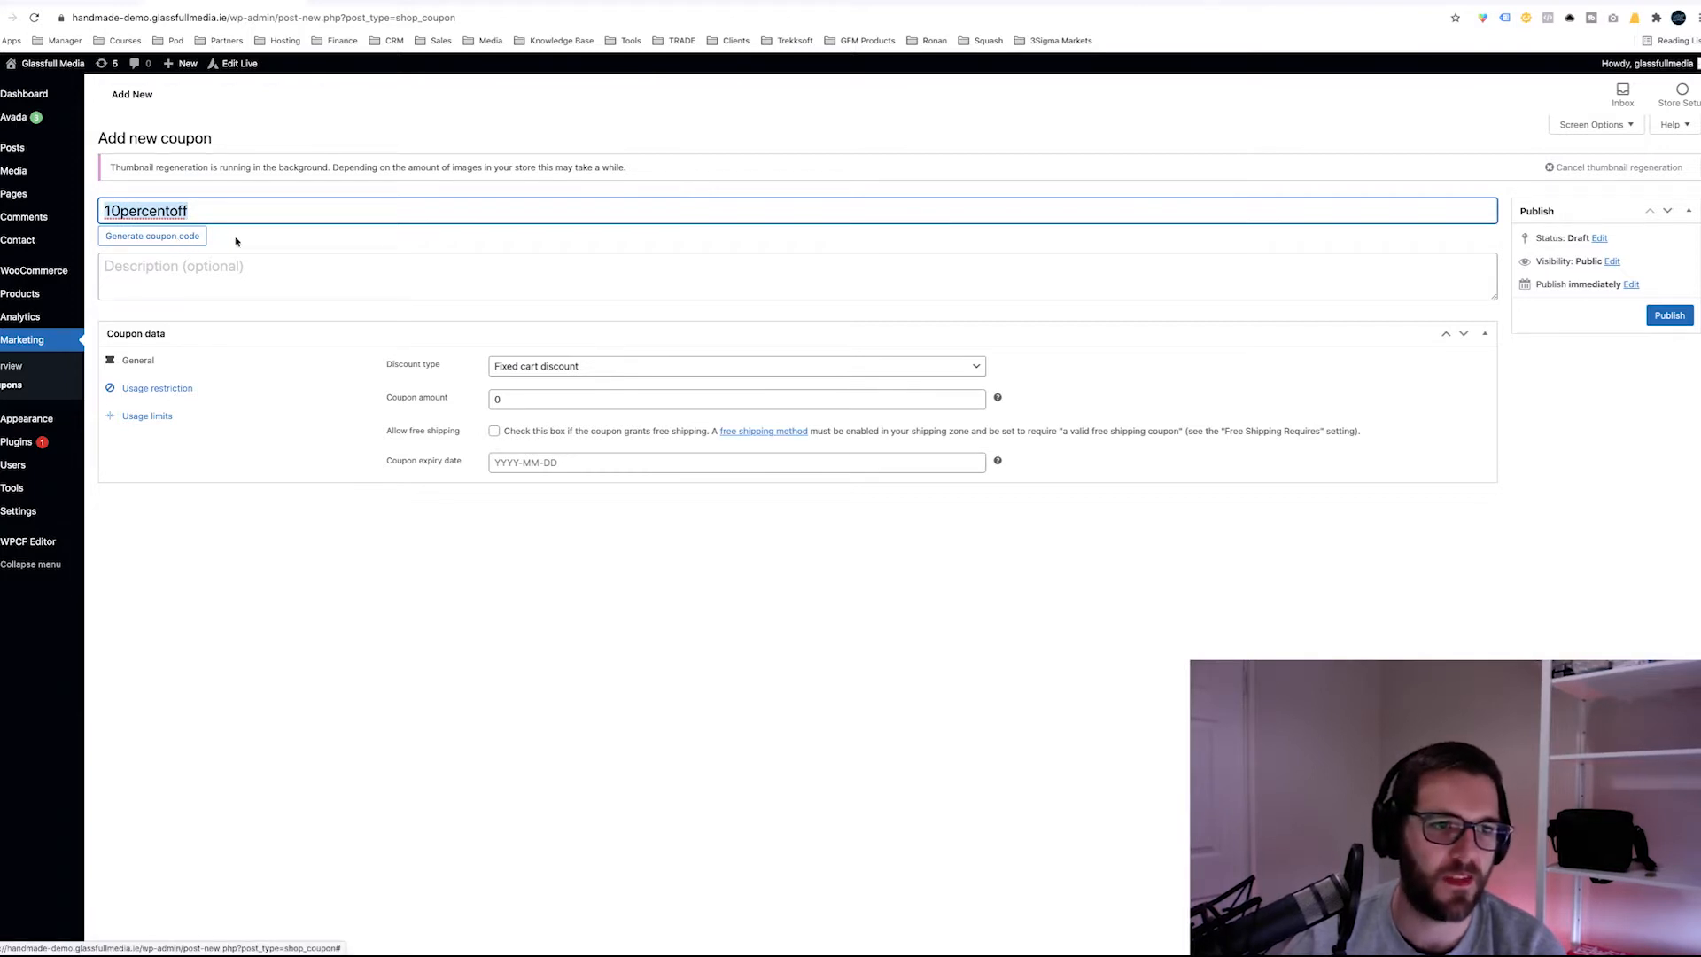
left_click(213, 205)
left_click_drag(214, 208, 22, 212)
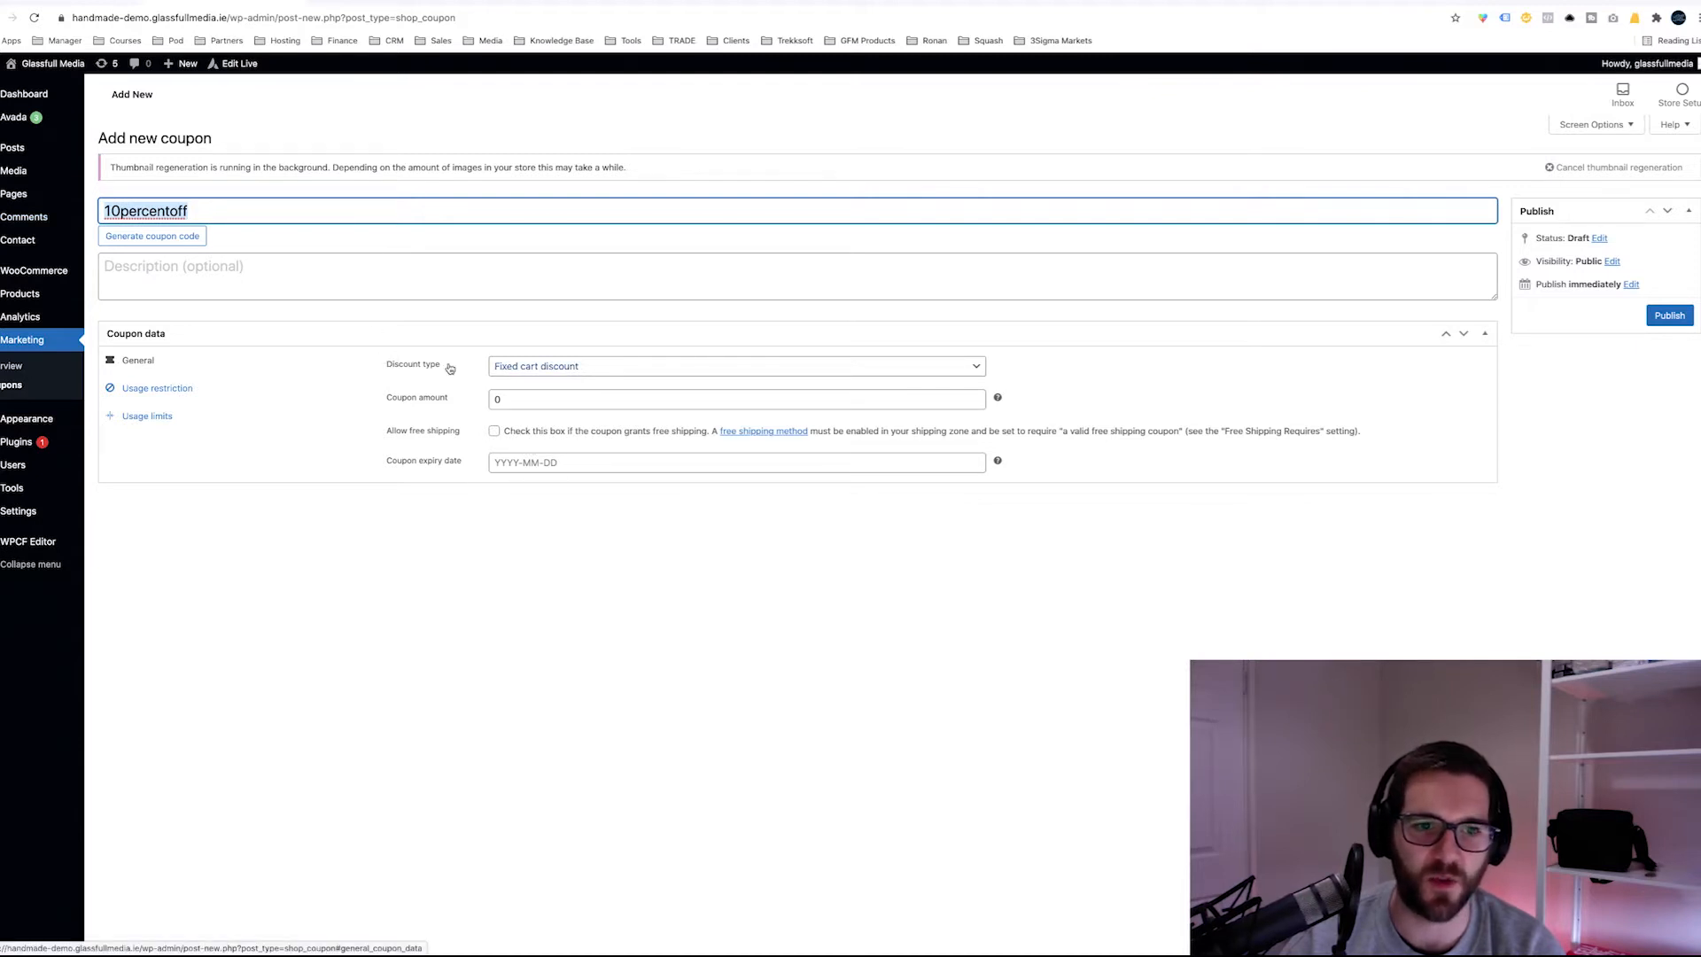
- Set the coupon's discount type to Percentage discount and its amount to 10
left_click(497, 372)
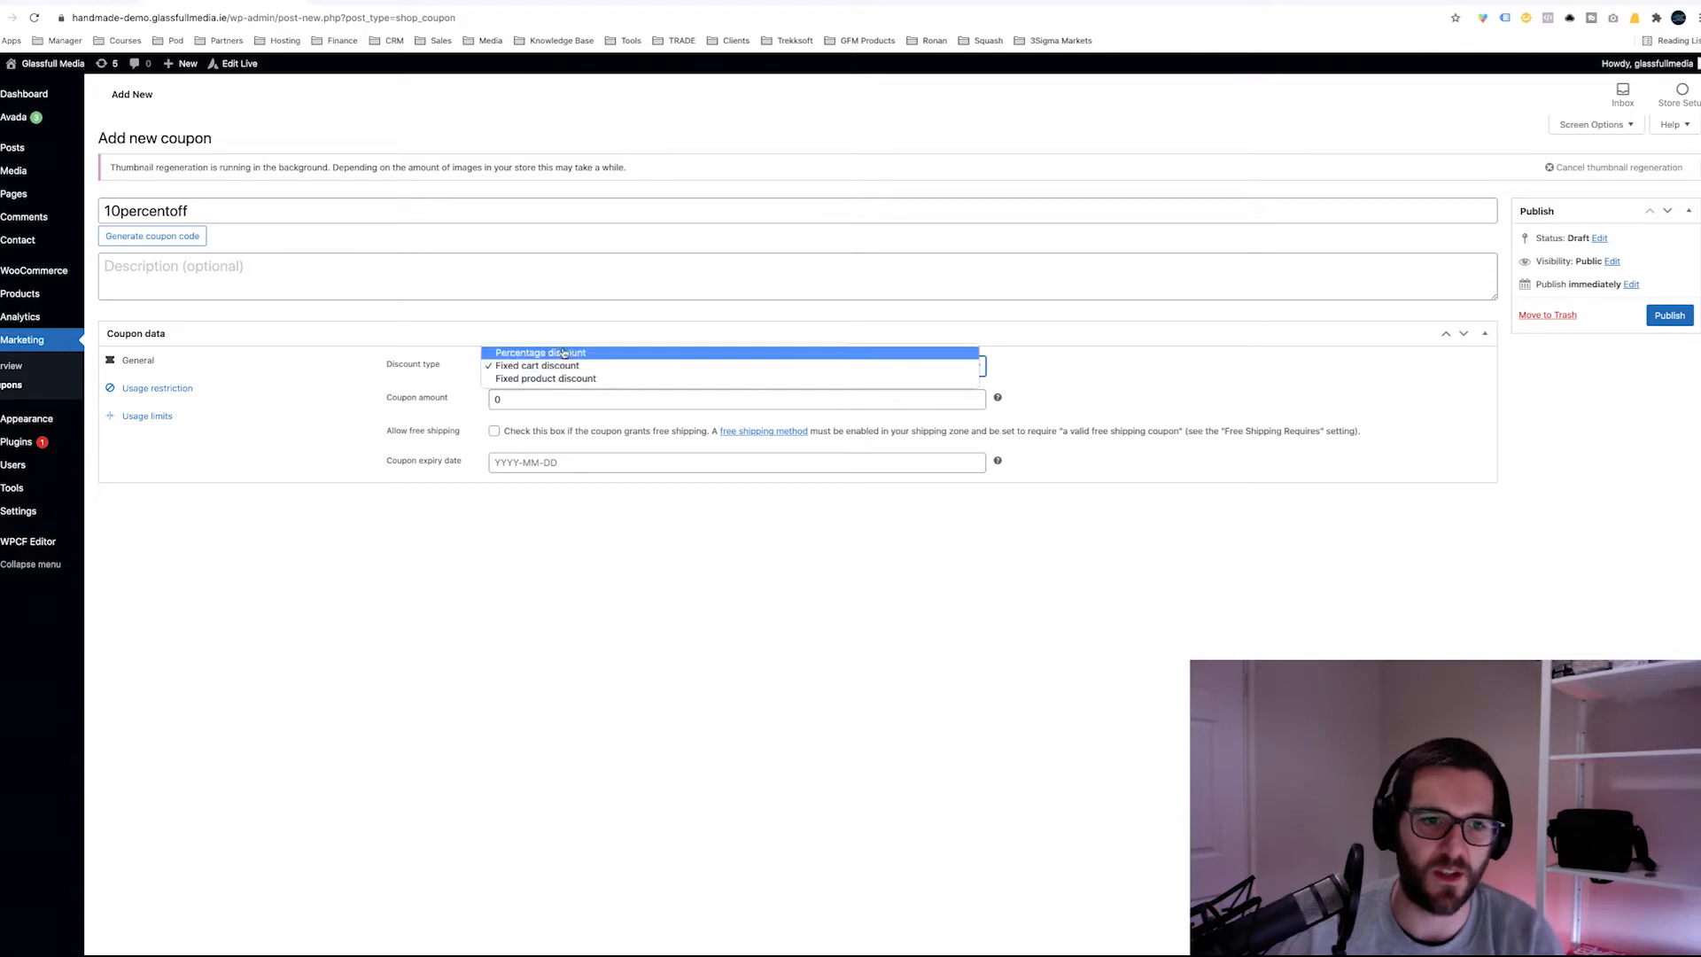
left_click(569, 357)
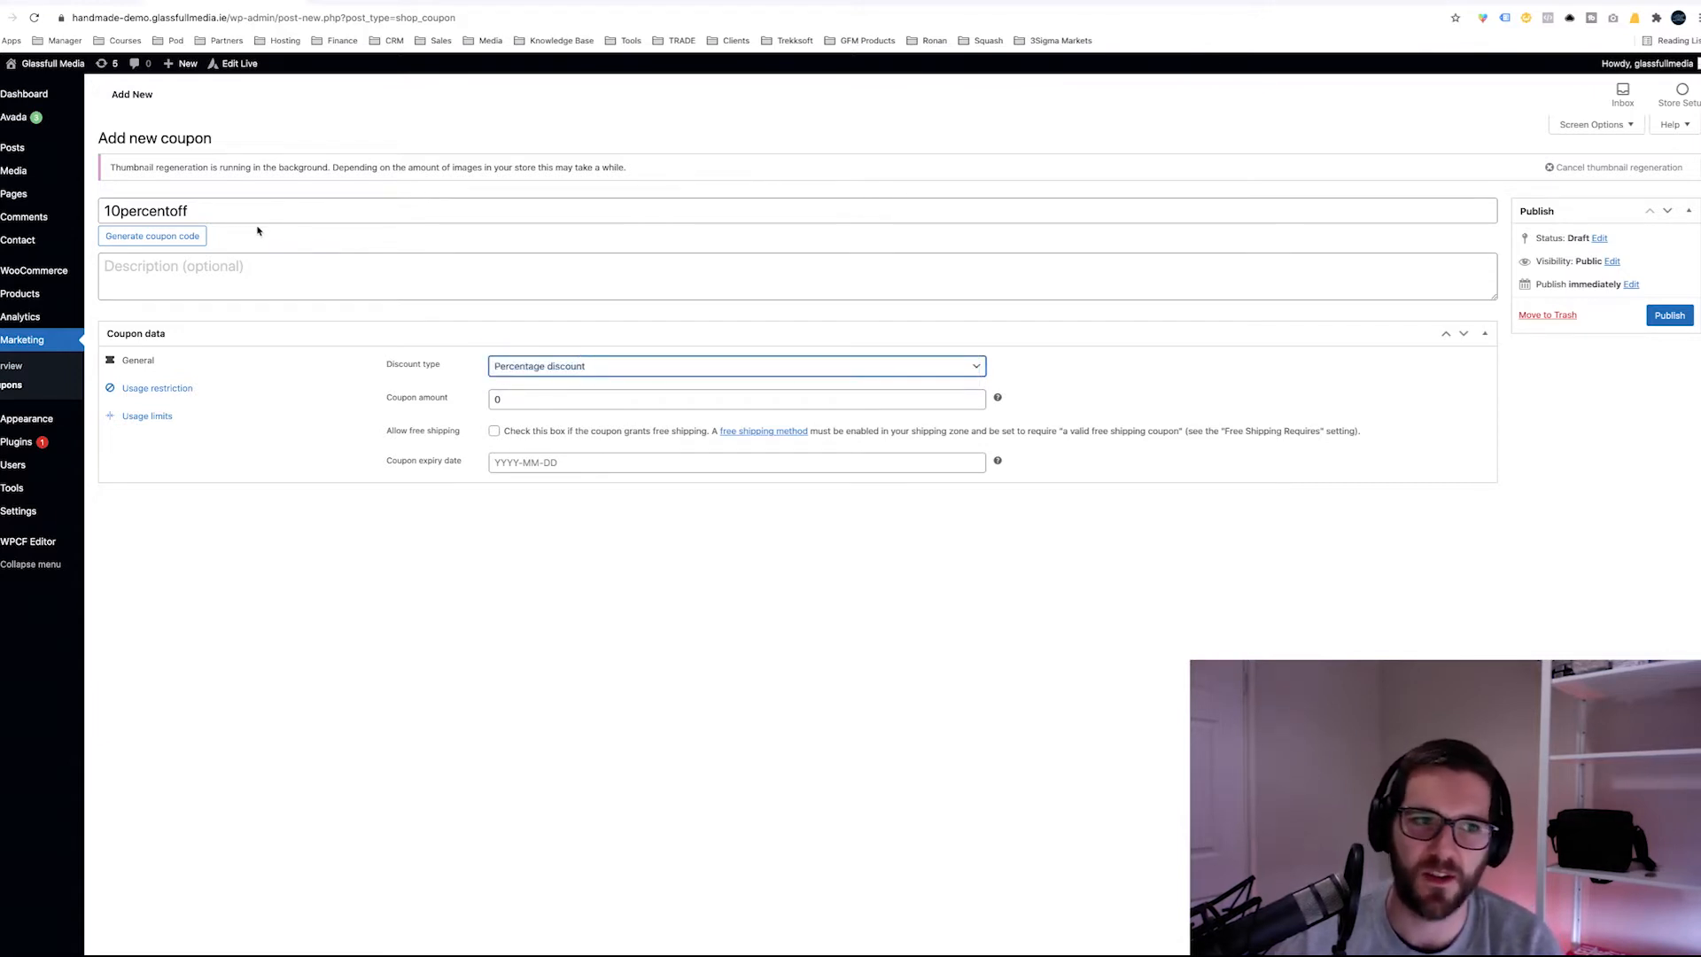
left_click(517, 402)
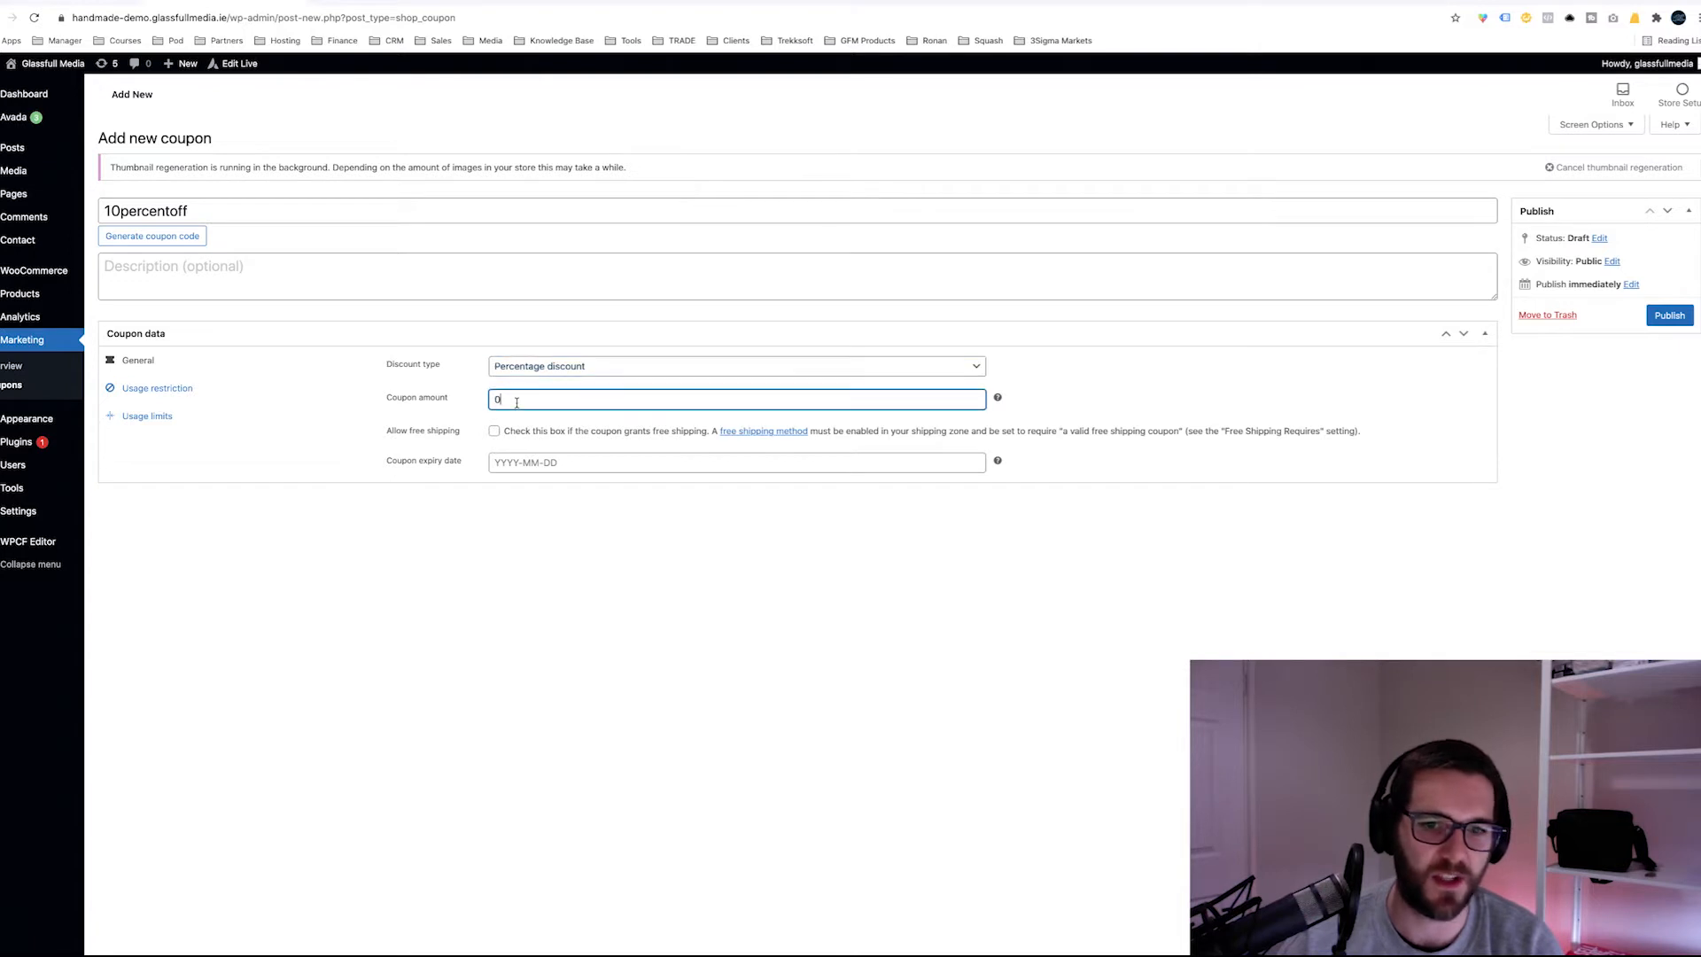
type("10")
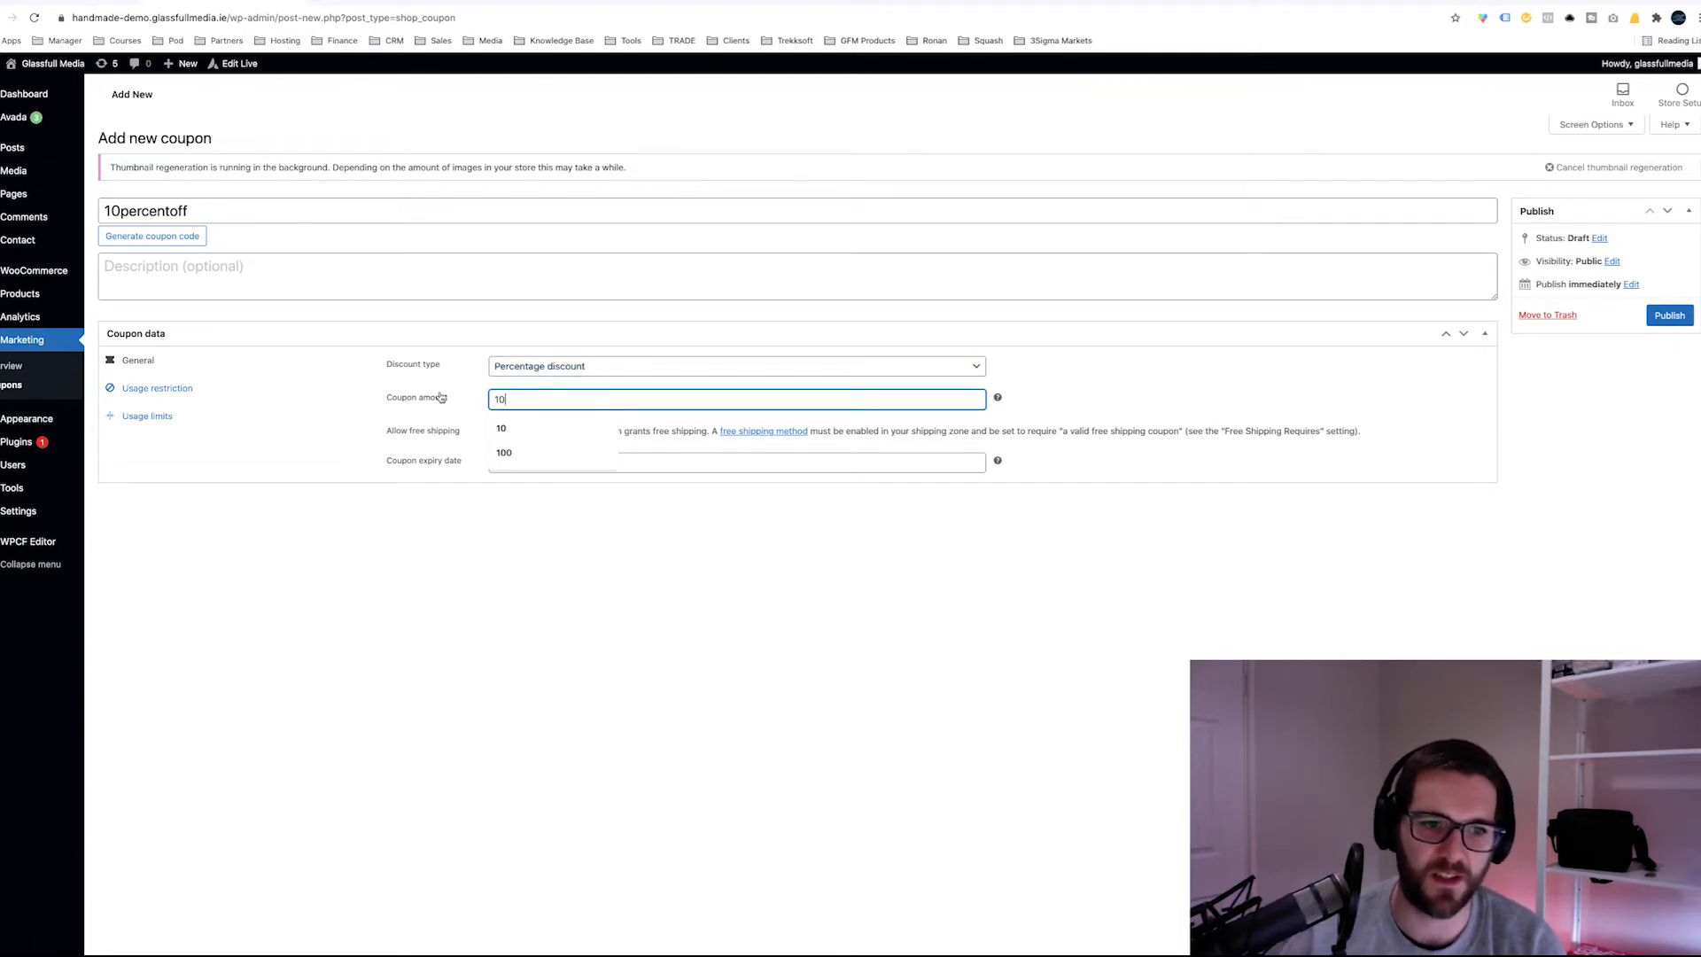
left_click(1040, 402)
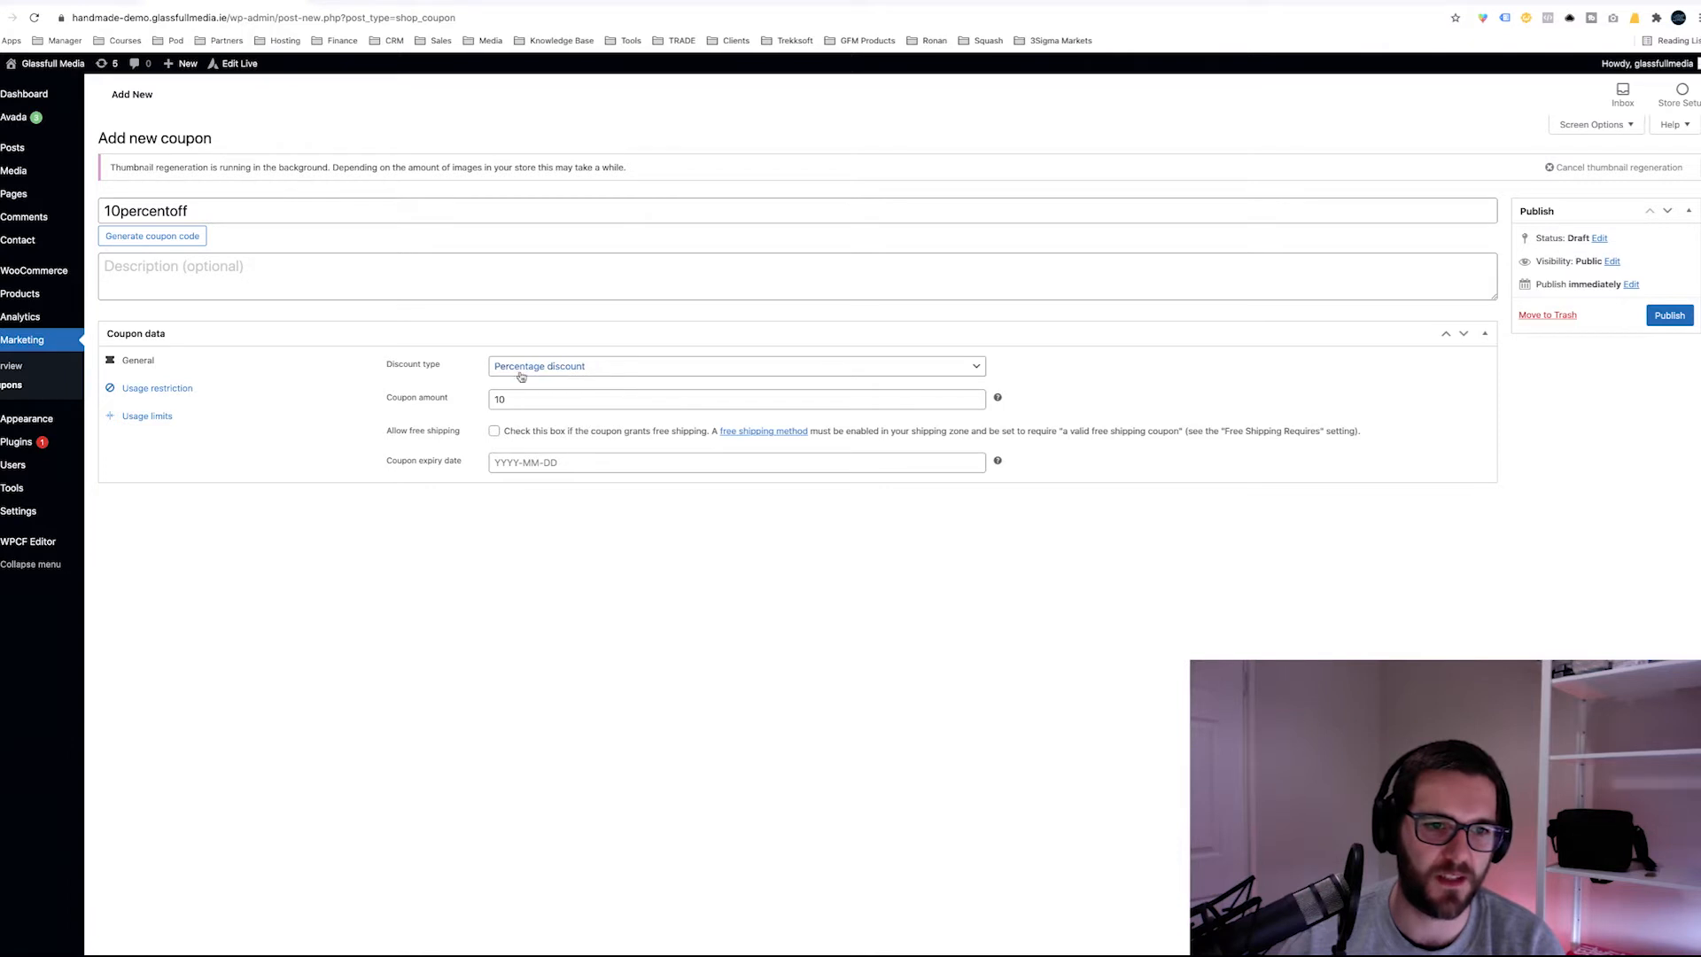
left_click_drag(513, 398, 471, 399)
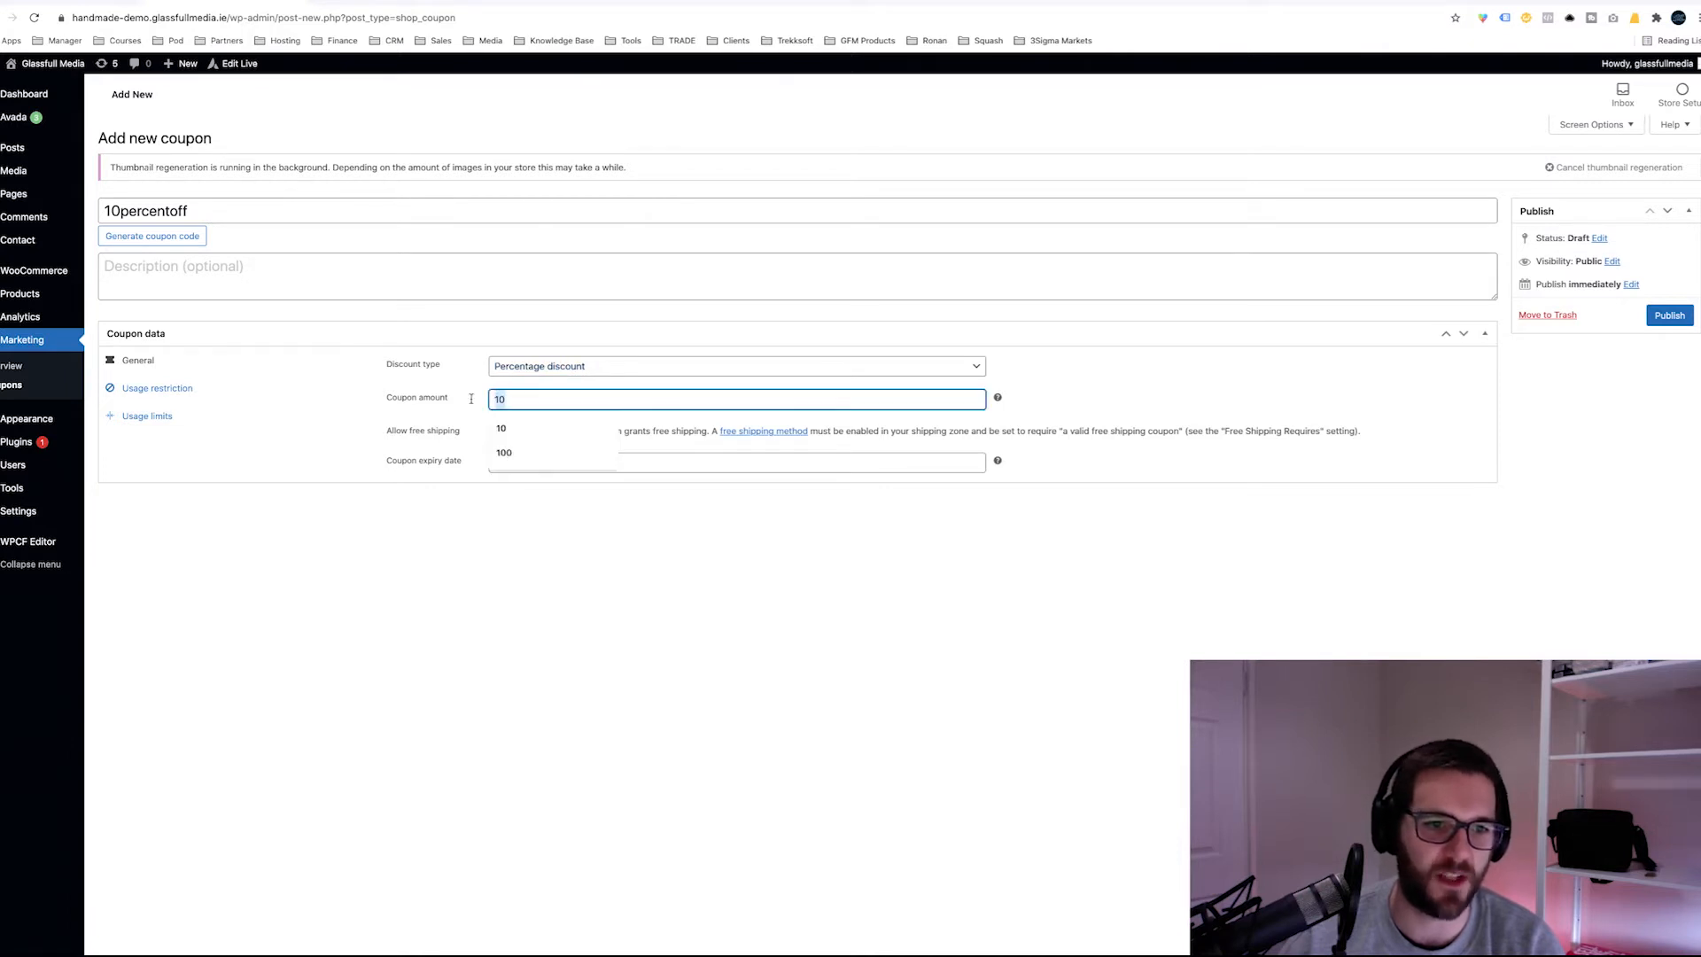
left_click(467, 399)
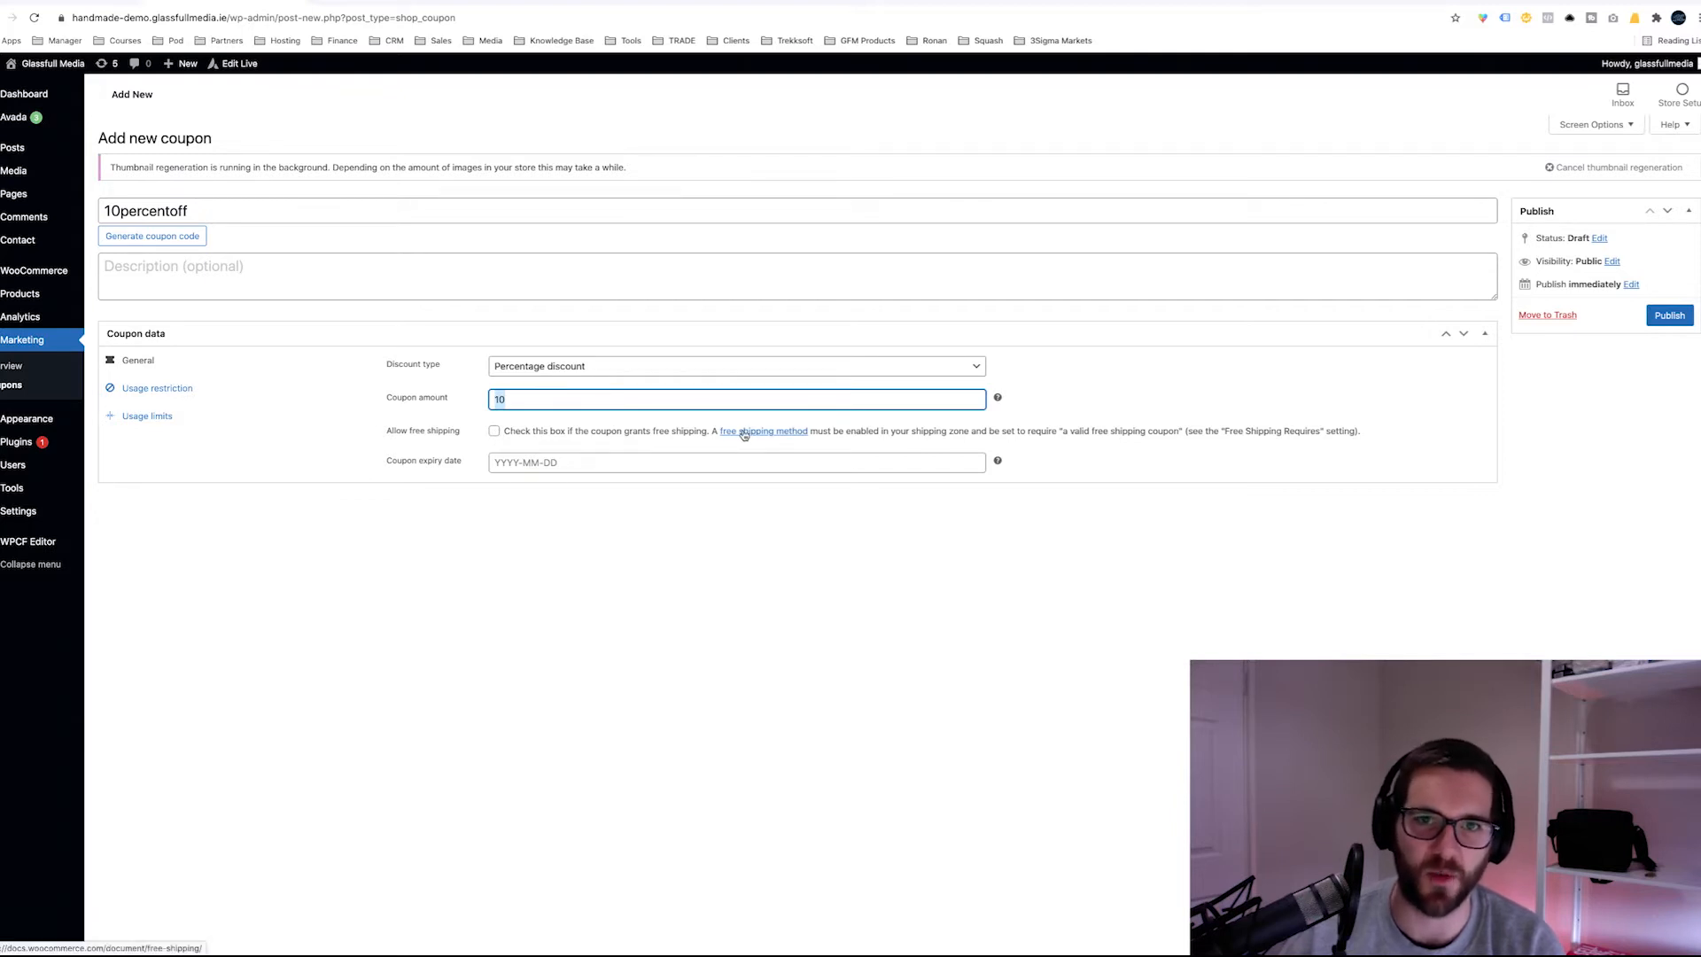
- Set the coupon's expiry date to 2021-04-30
left_click(745, 464)
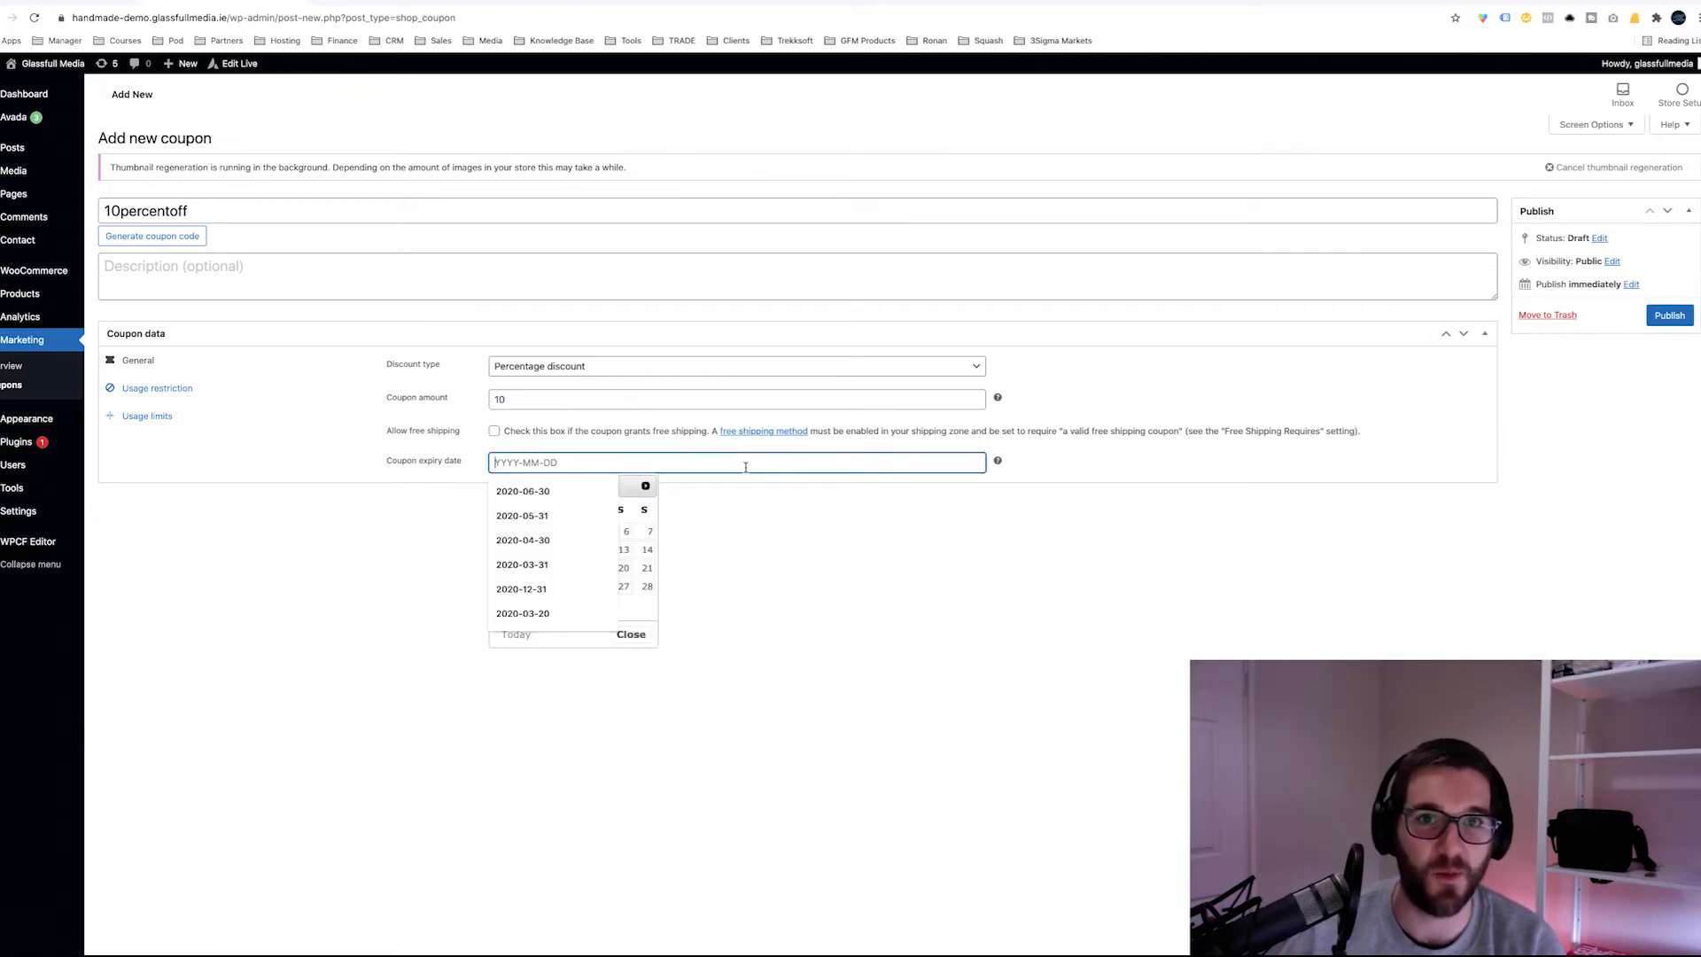
left_click(704, 521)
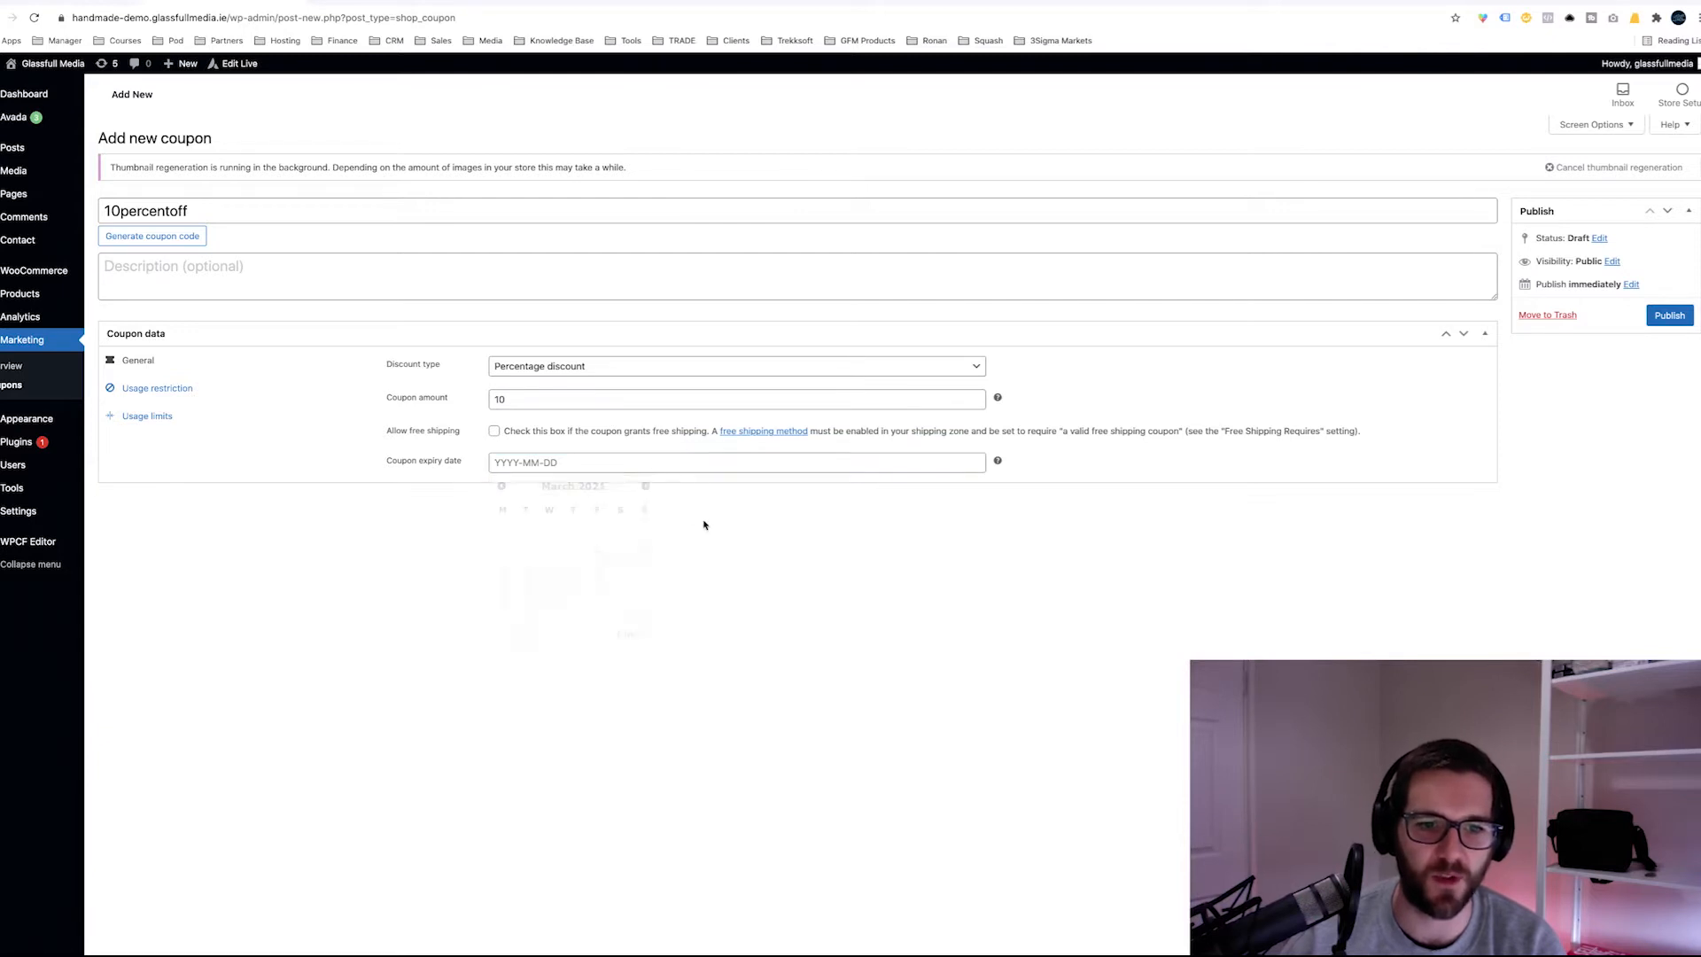
left_click(674, 463)
left_click(644, 486)
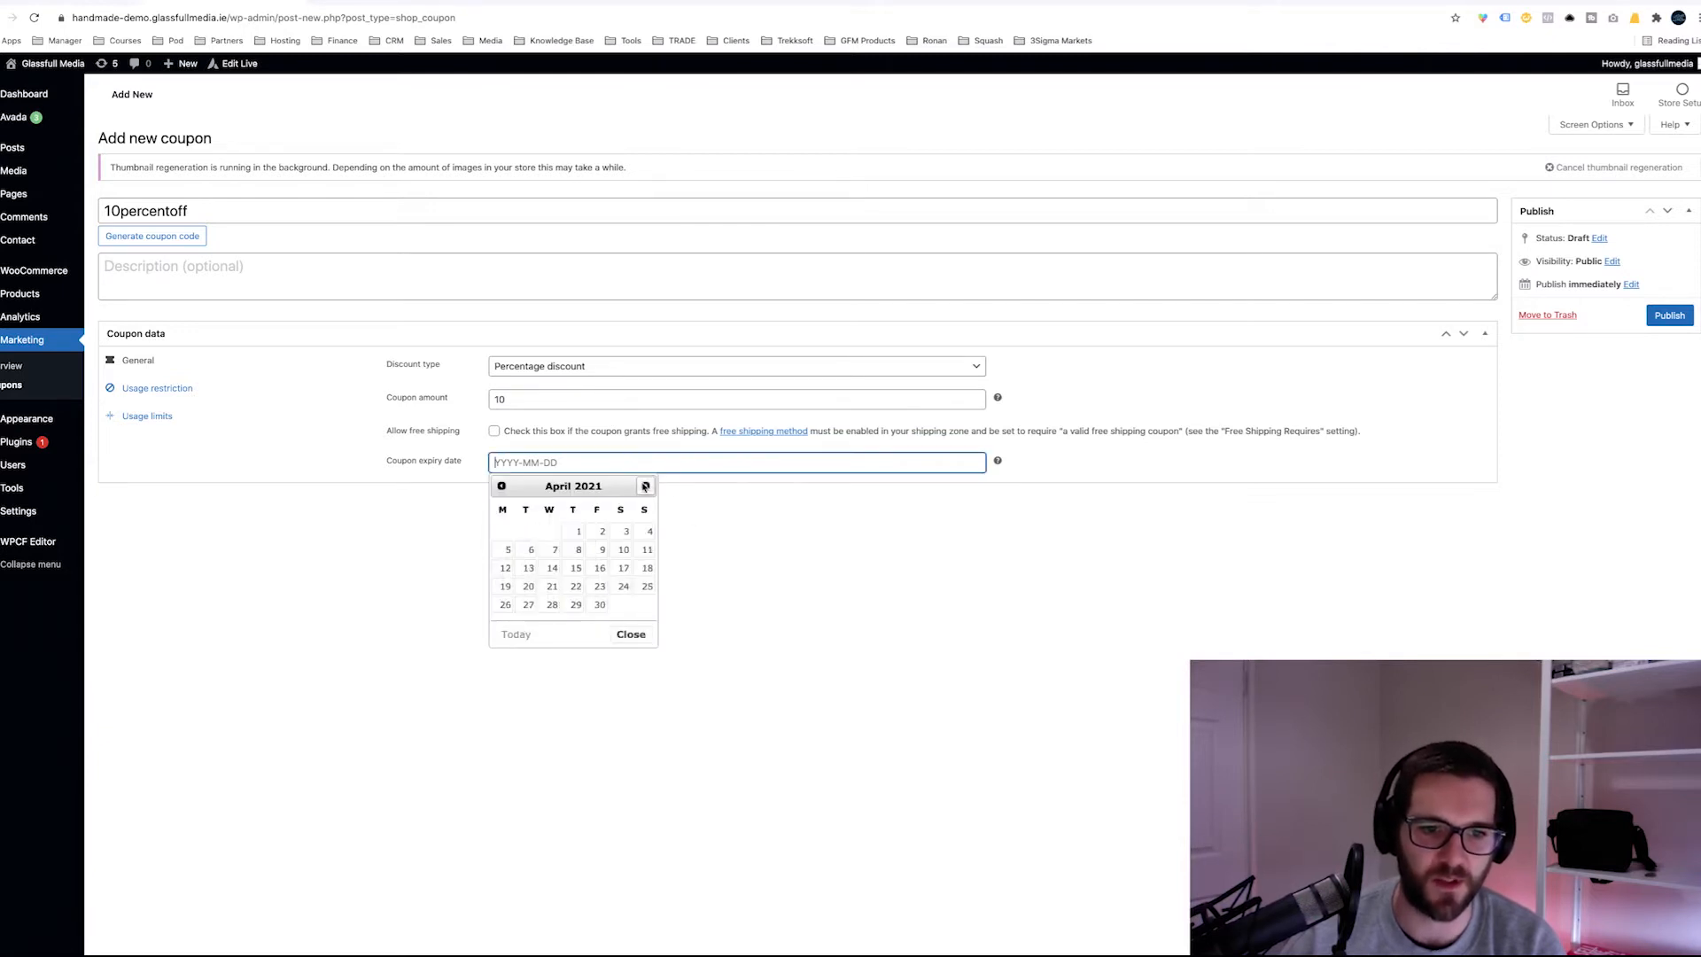
left_click(600, 605)
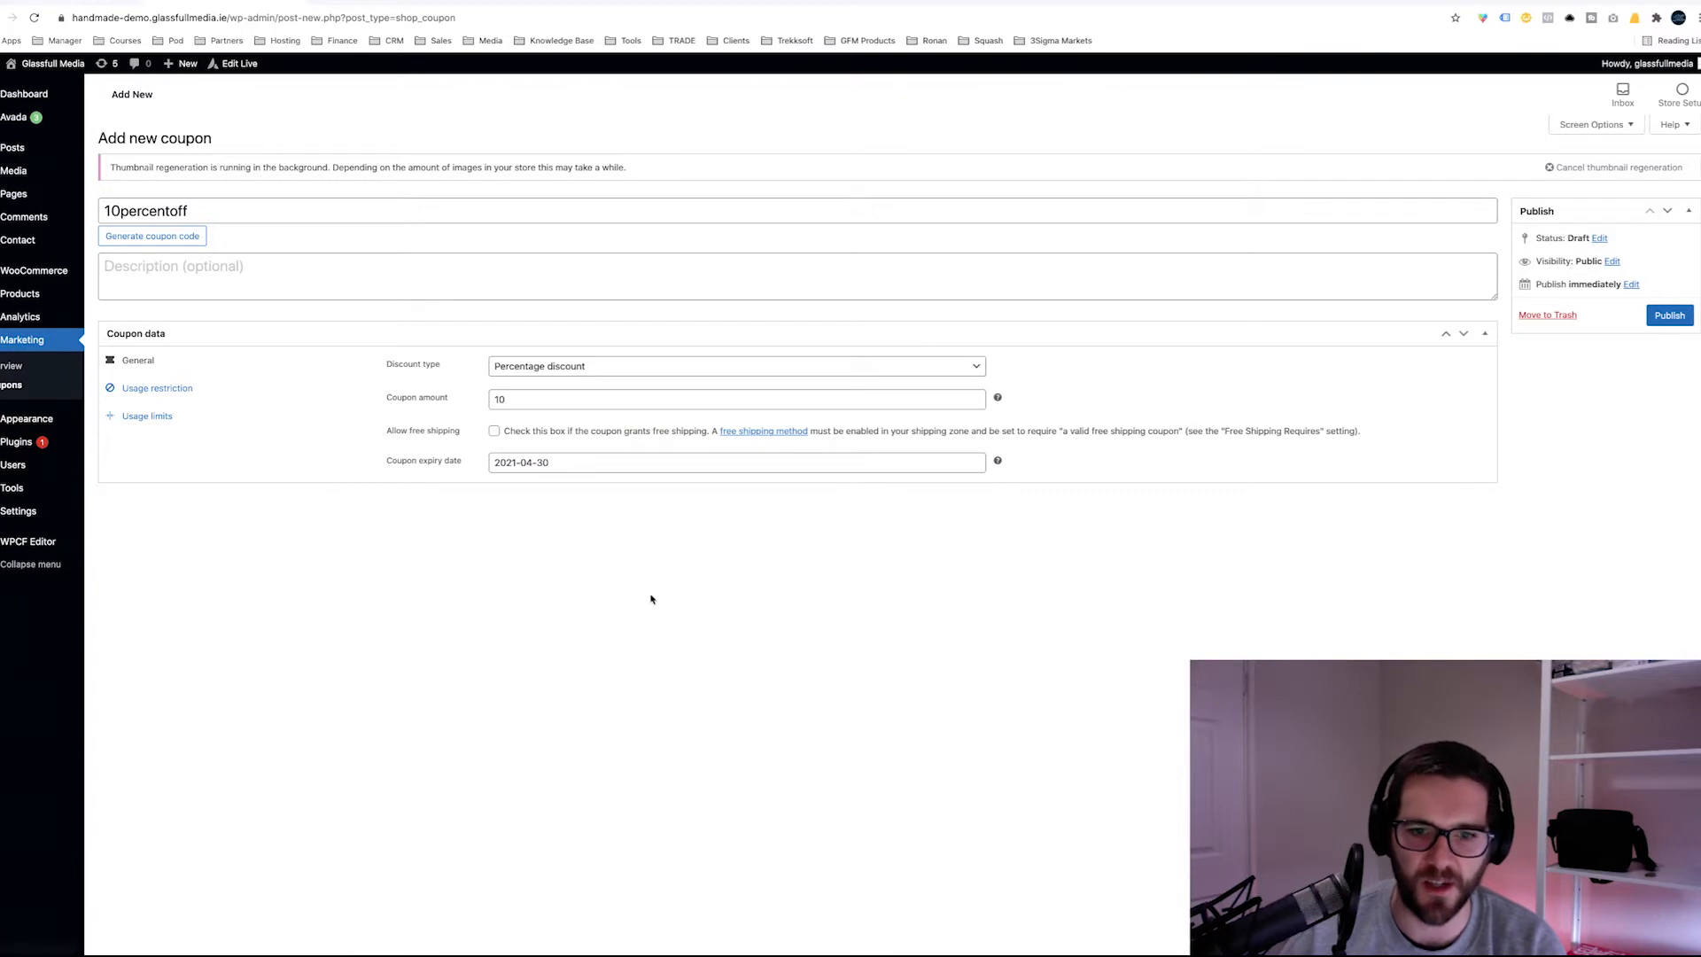
- Set the minimum spend to 100 in the coupon's usage restrictions
left_click(263, 390)
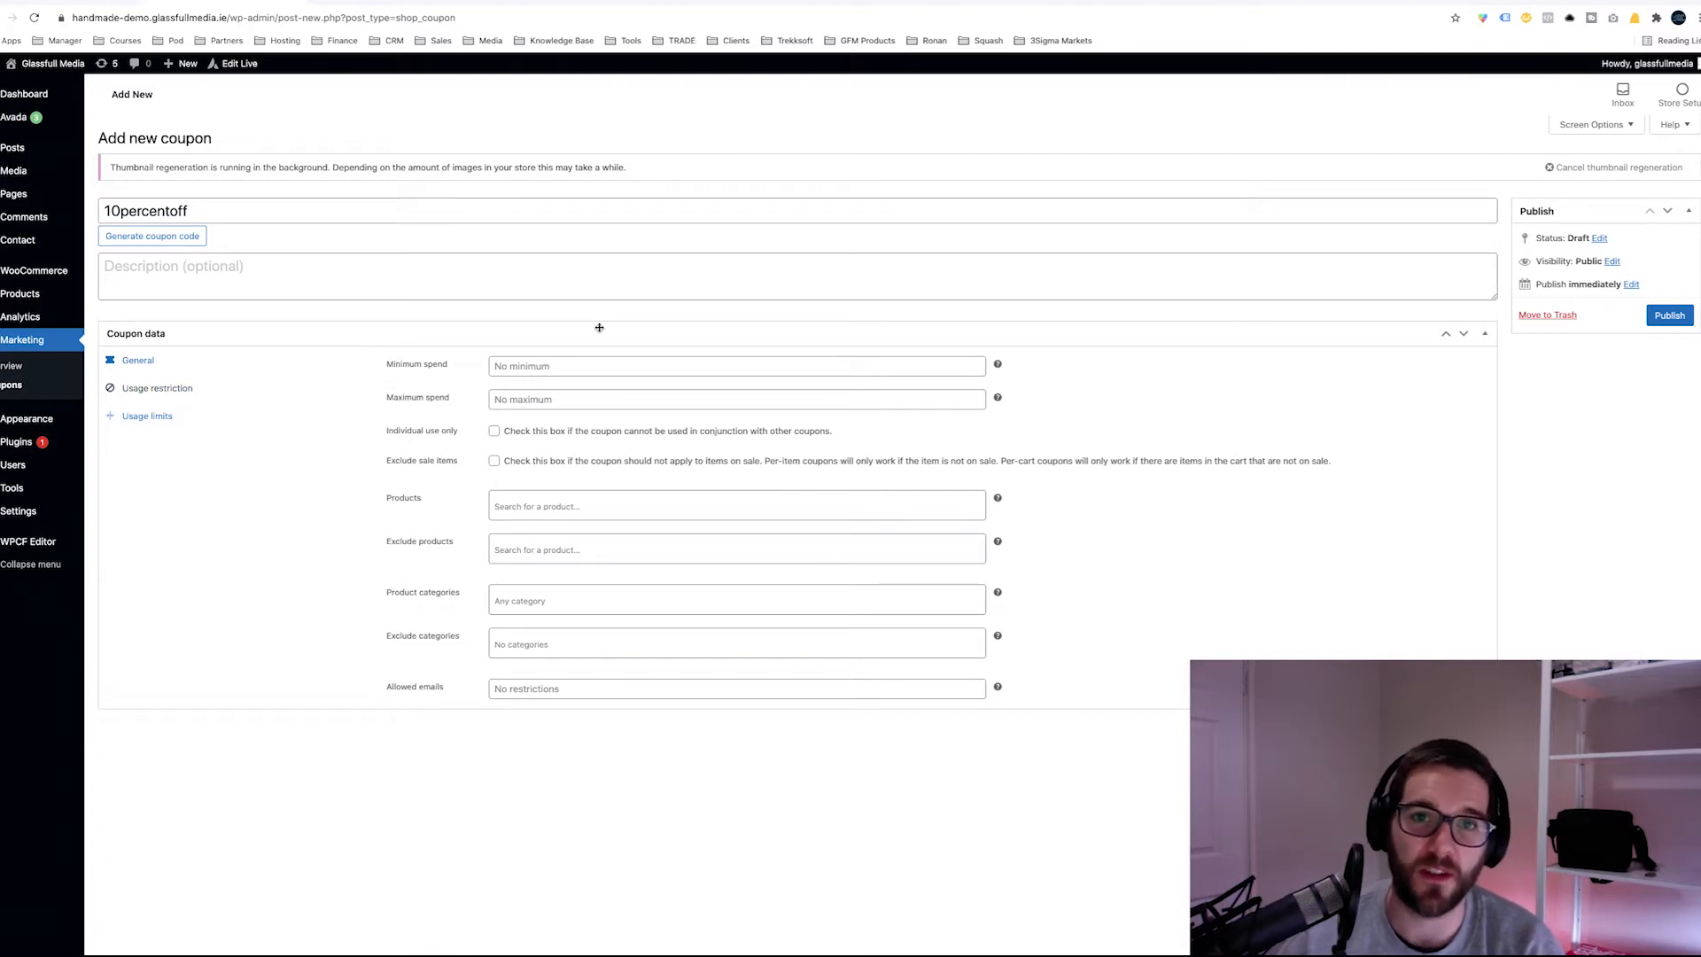
left_click(573, 365)
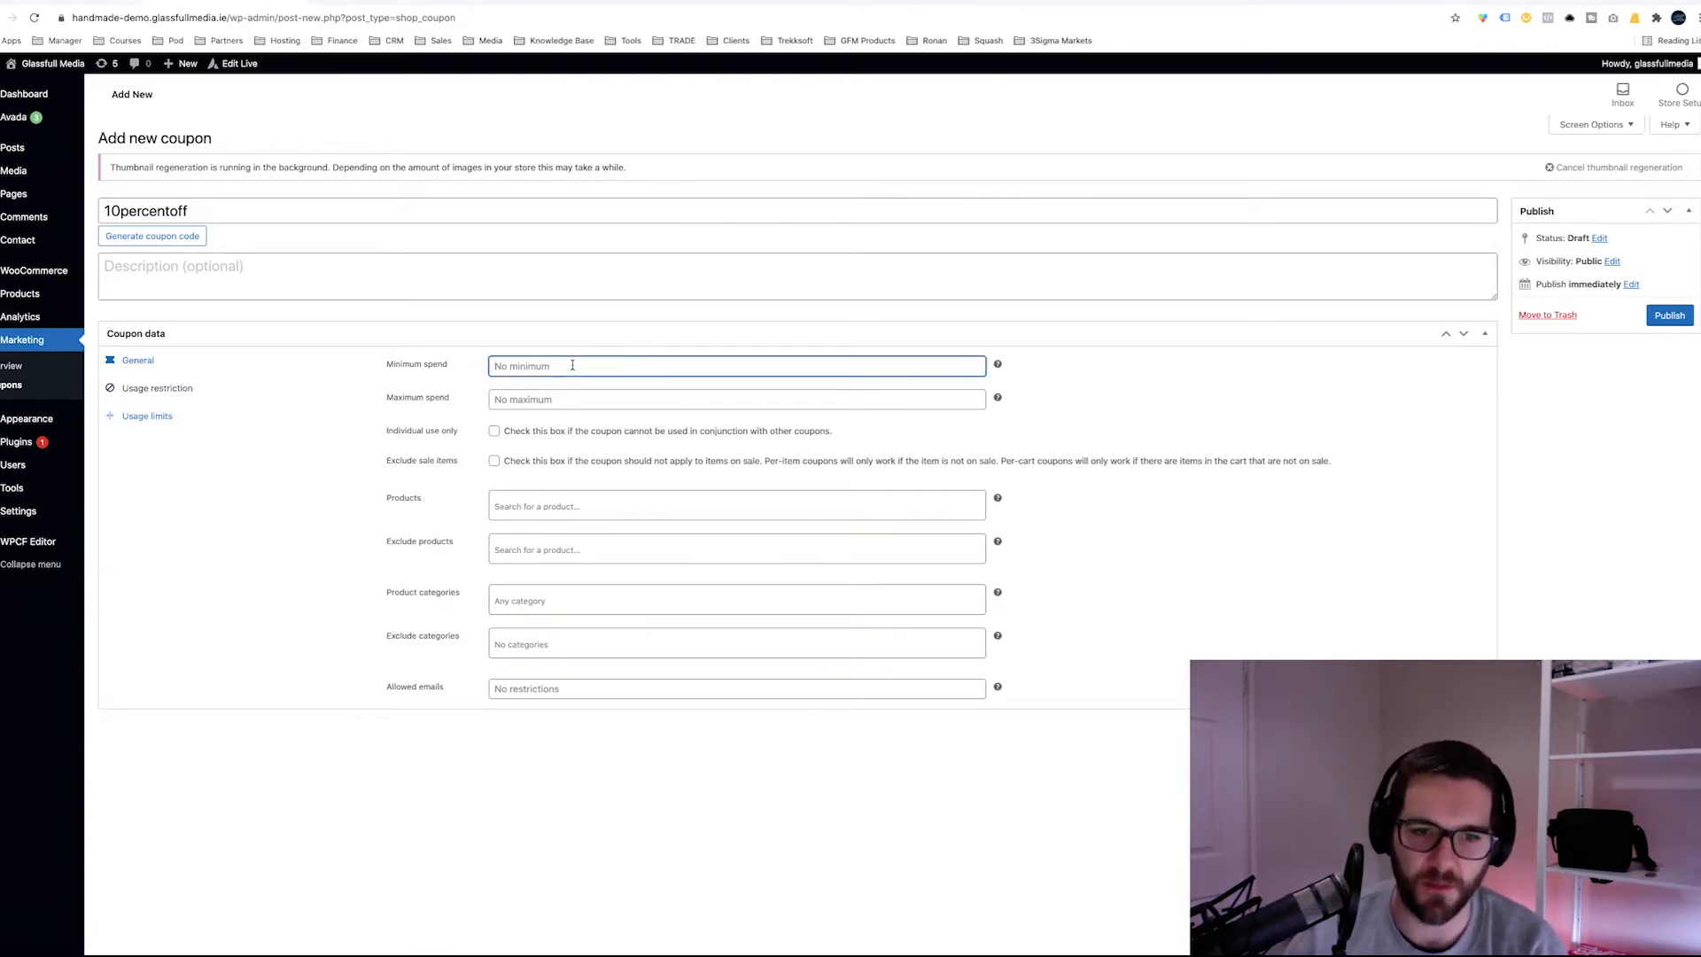
type("100")
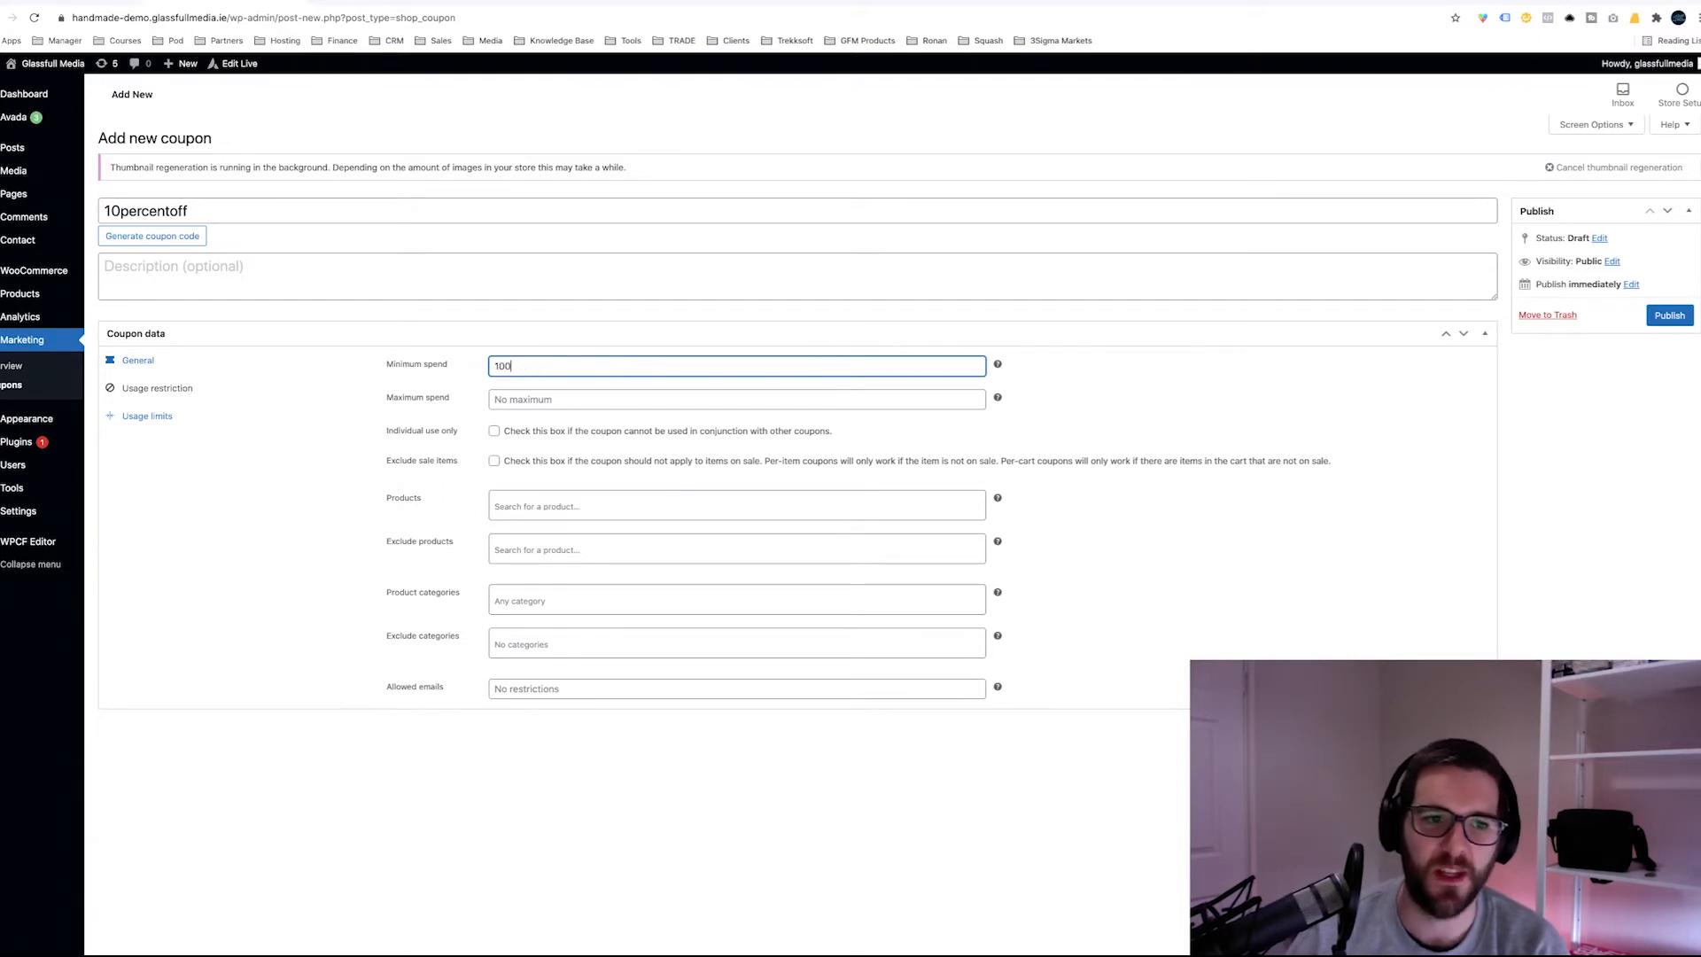
- Try a maximum spend of 1000 for the coupon and clear the value again
left_click(553, 400)
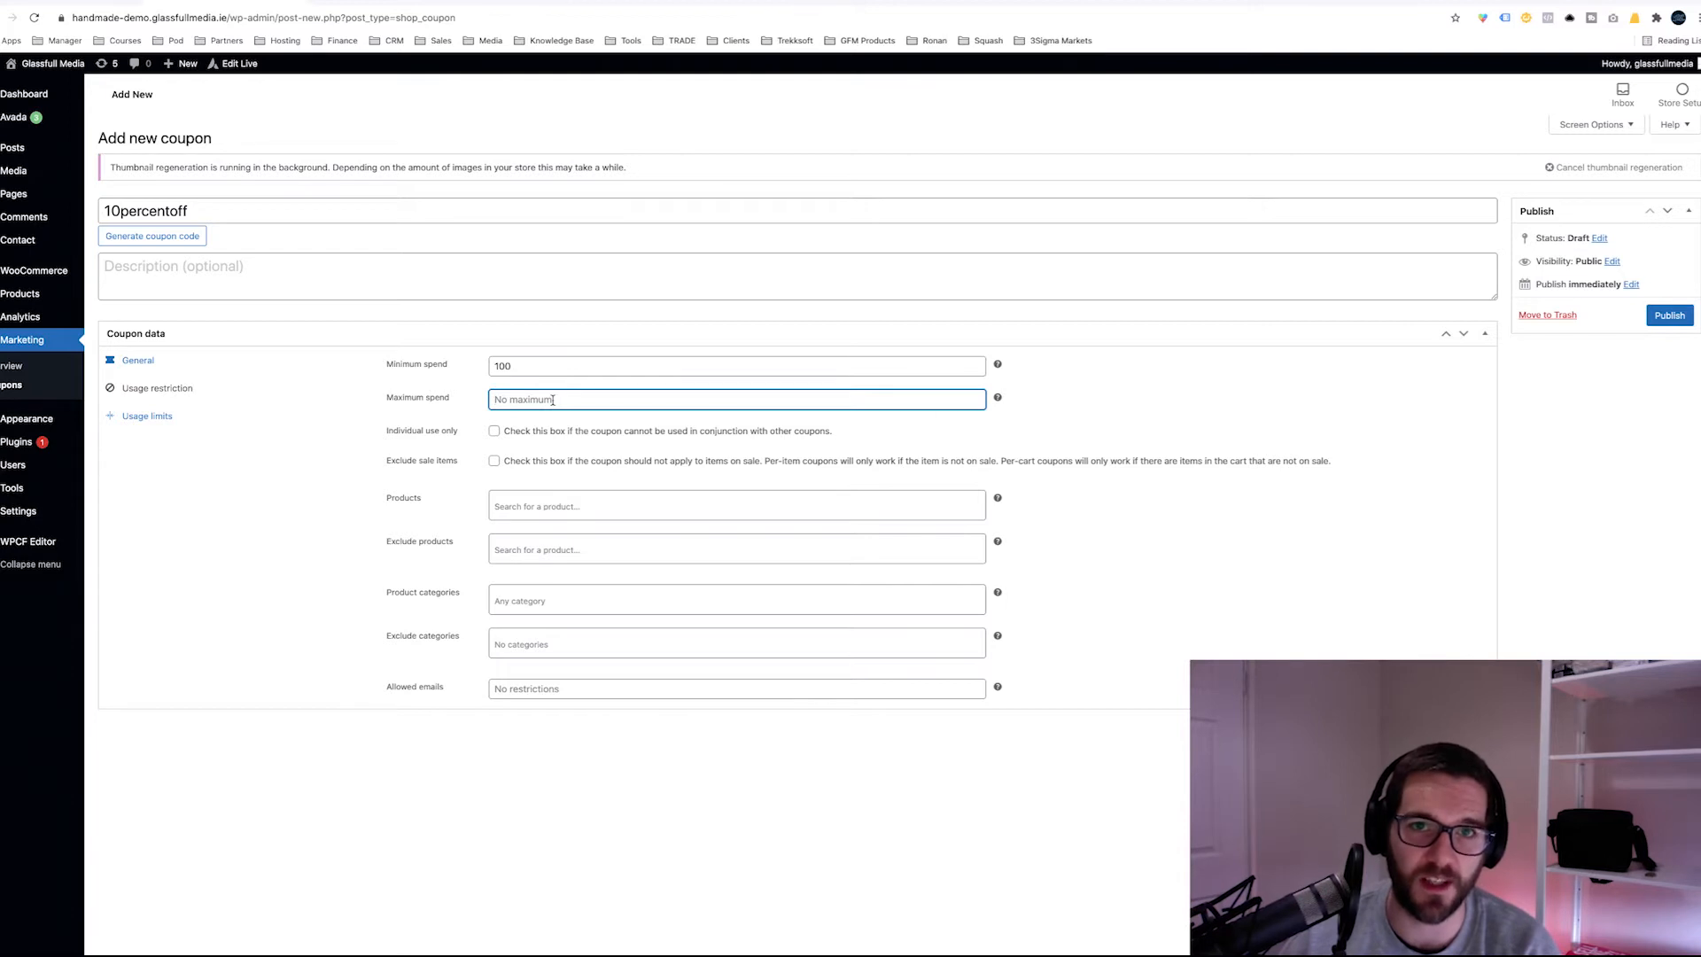
type("1000")
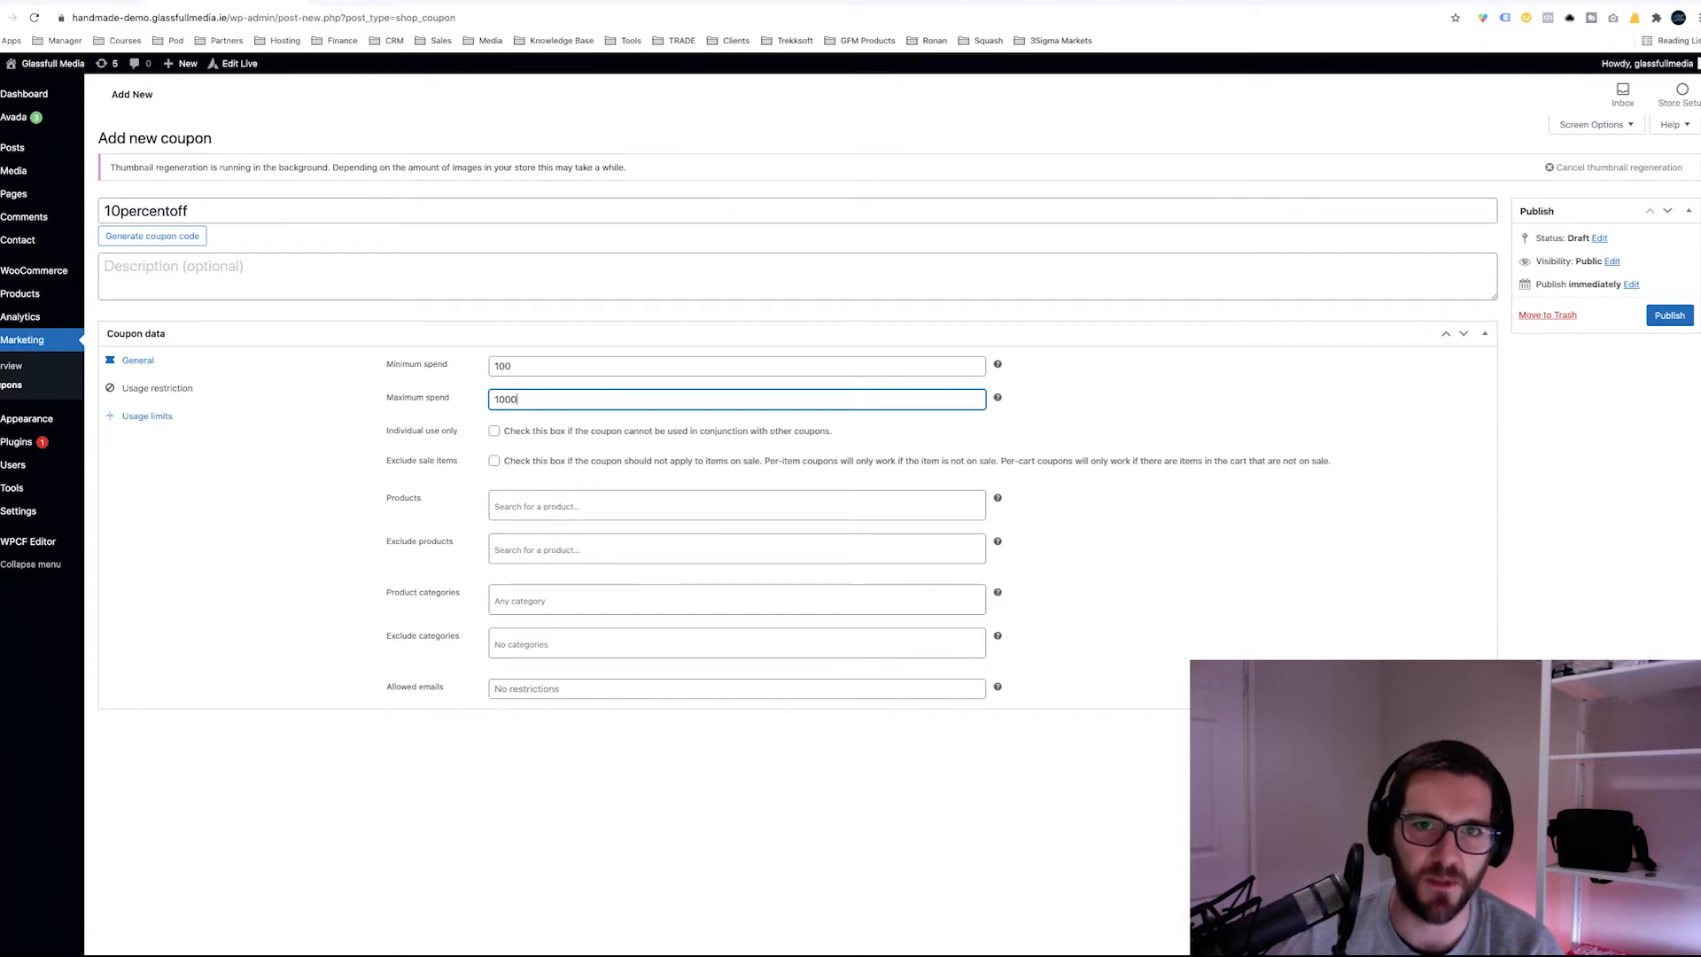
key("ctrl+a")
key("BackSpace")
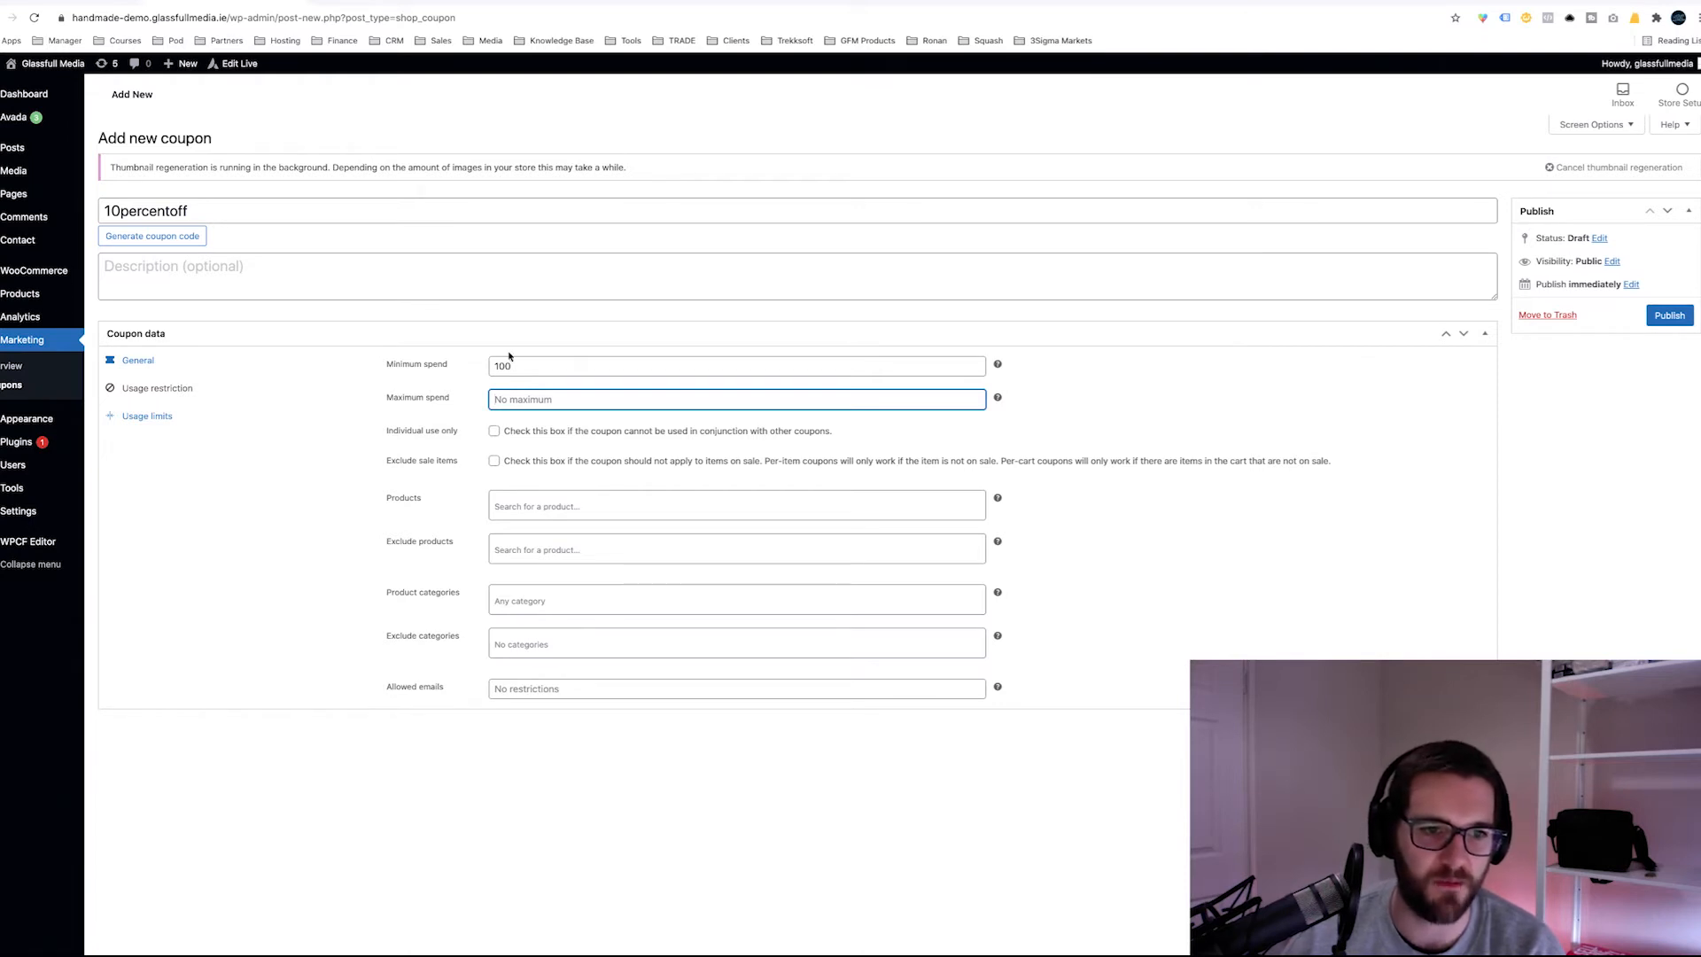
- Restrict the coupon to individual use only, so it cannot be combined with other coupons
left_click(494, 432)
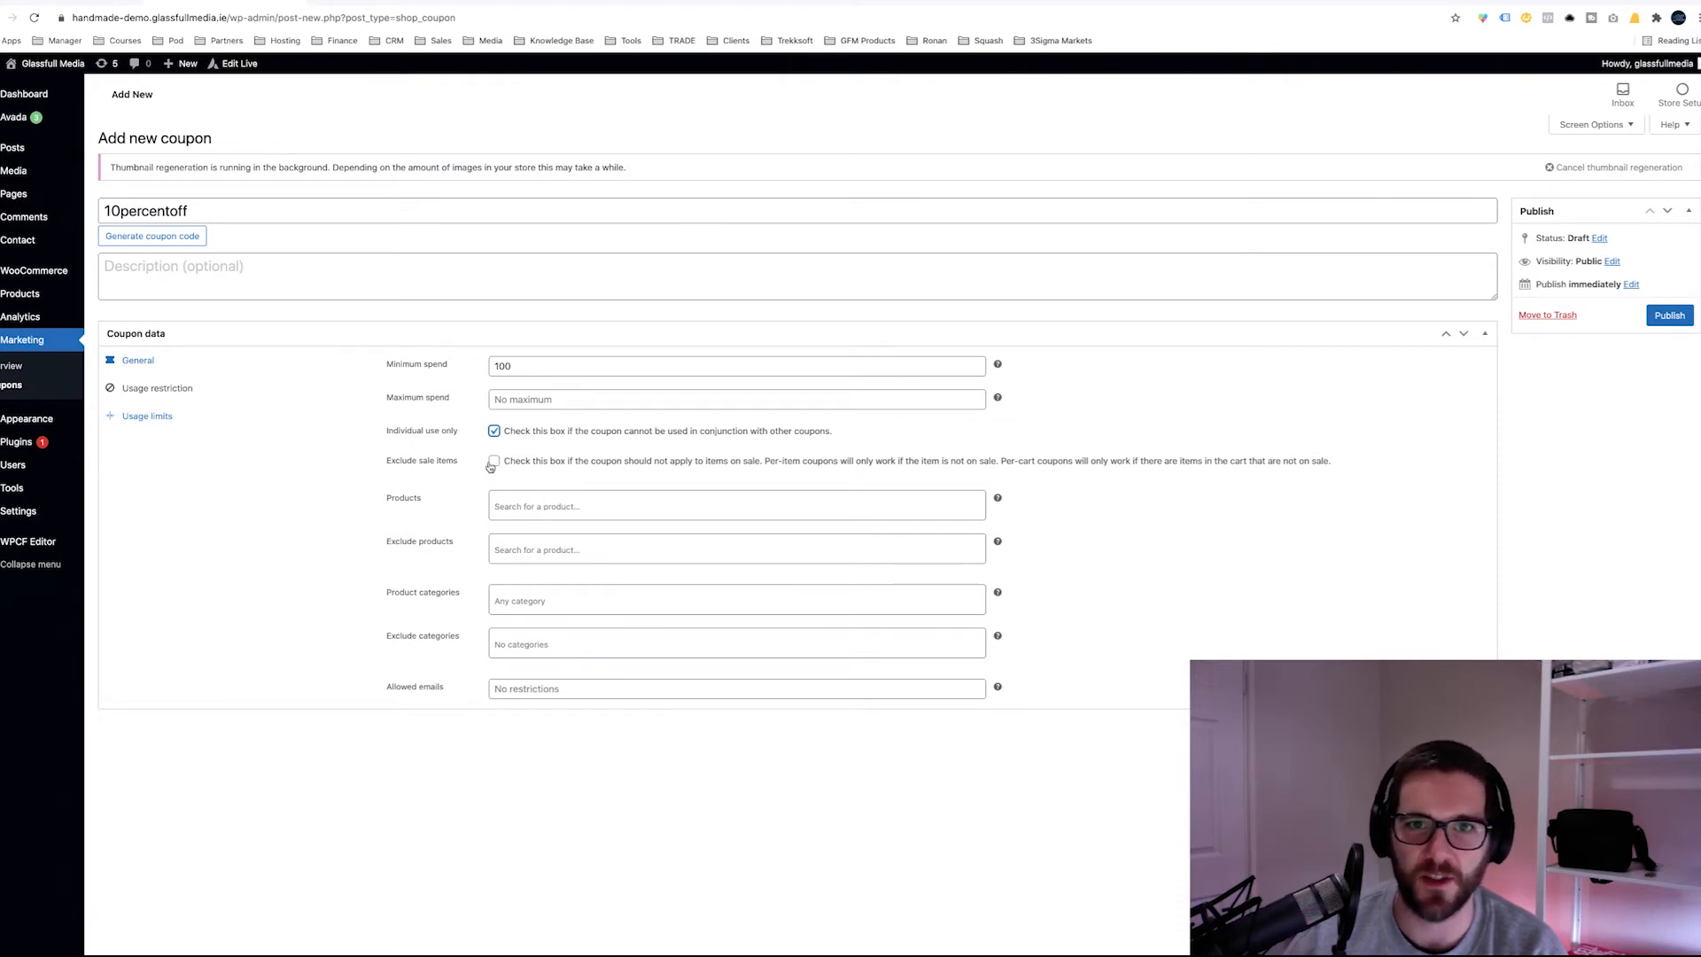
- Search for "new" among the products the coupon applies to, and clear the search
left_click(635, 511)
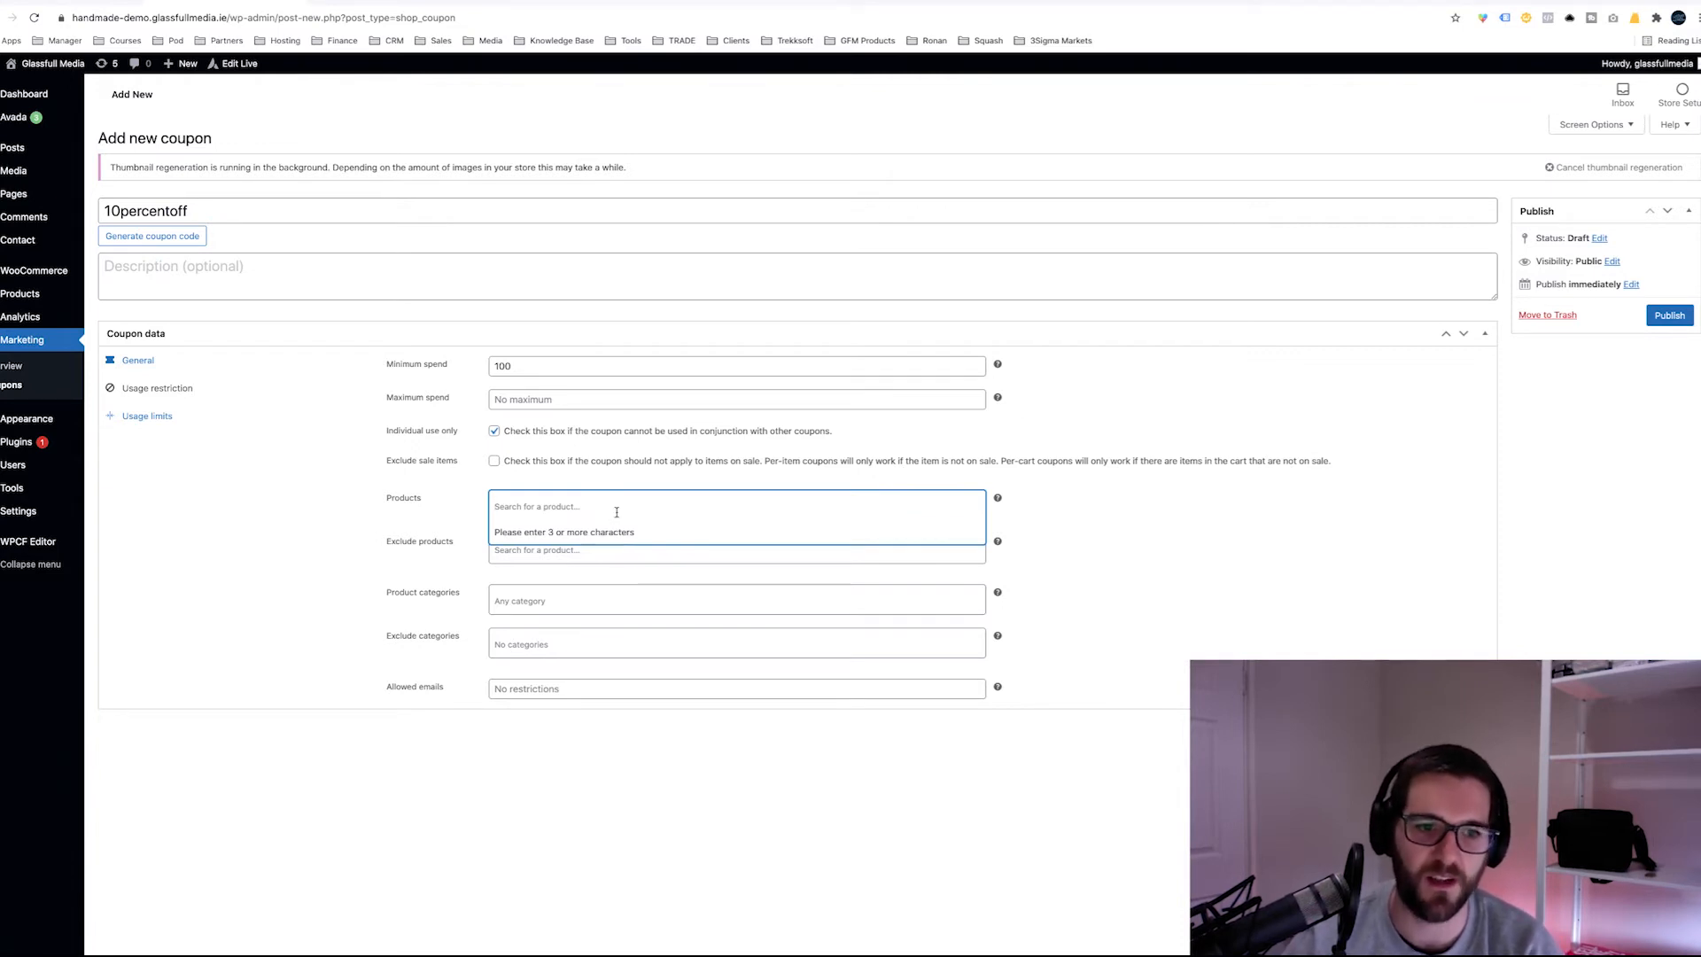
type("new")
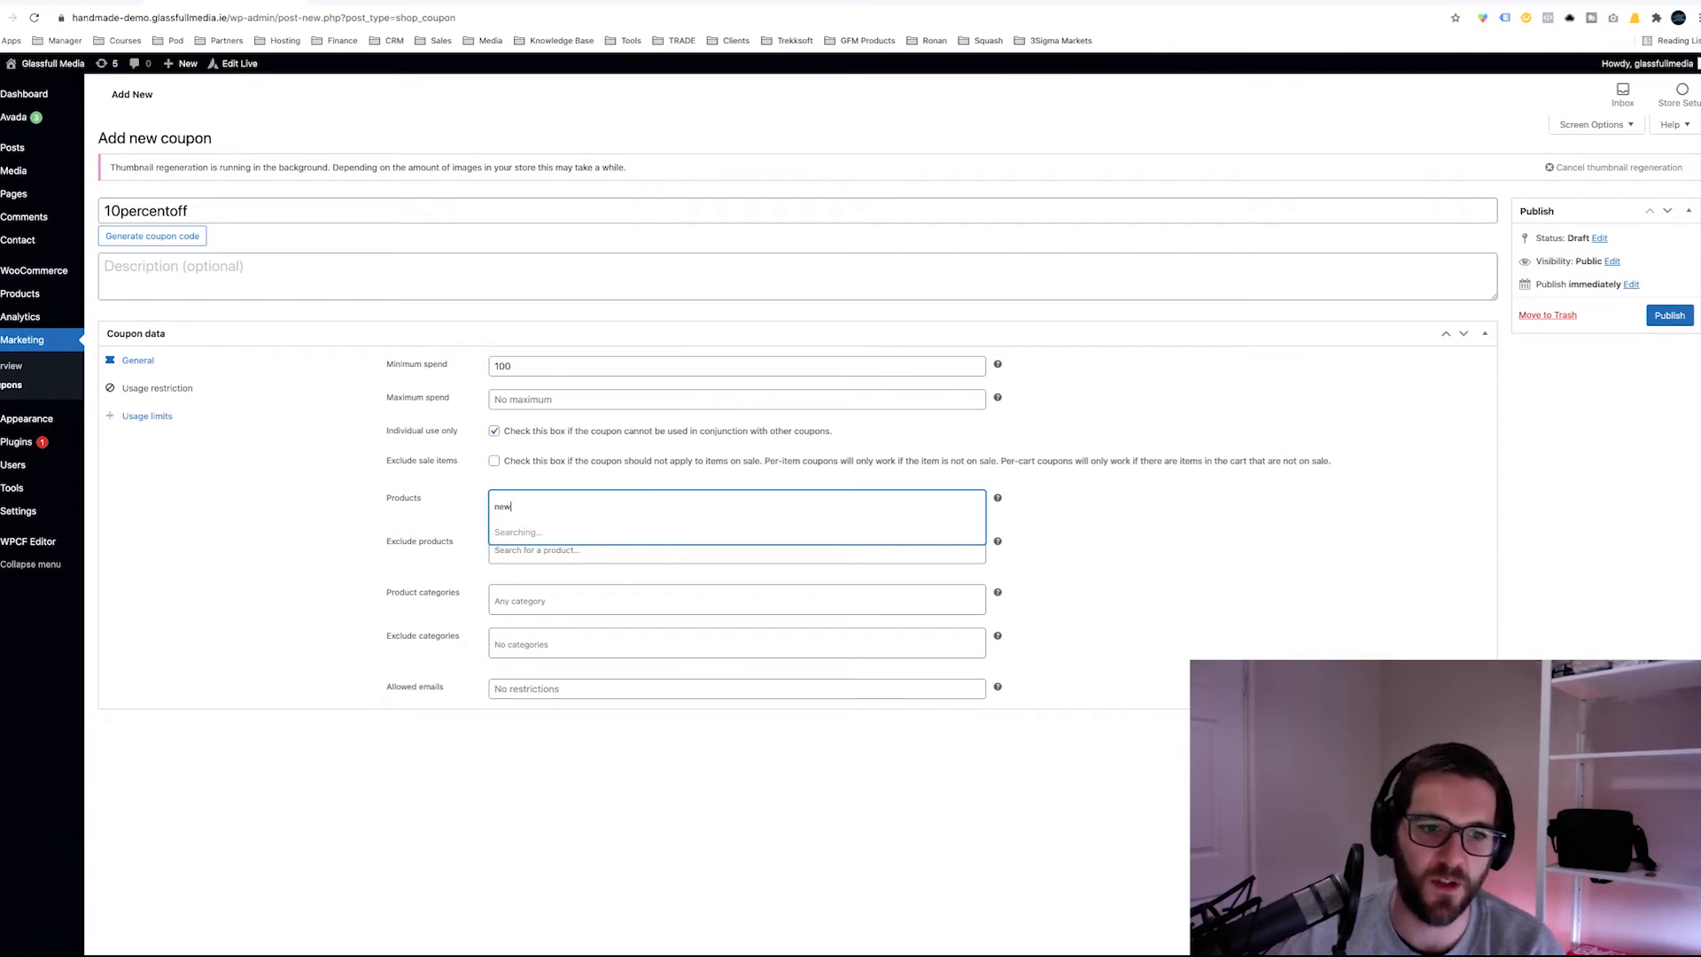
key("ctrl+a")
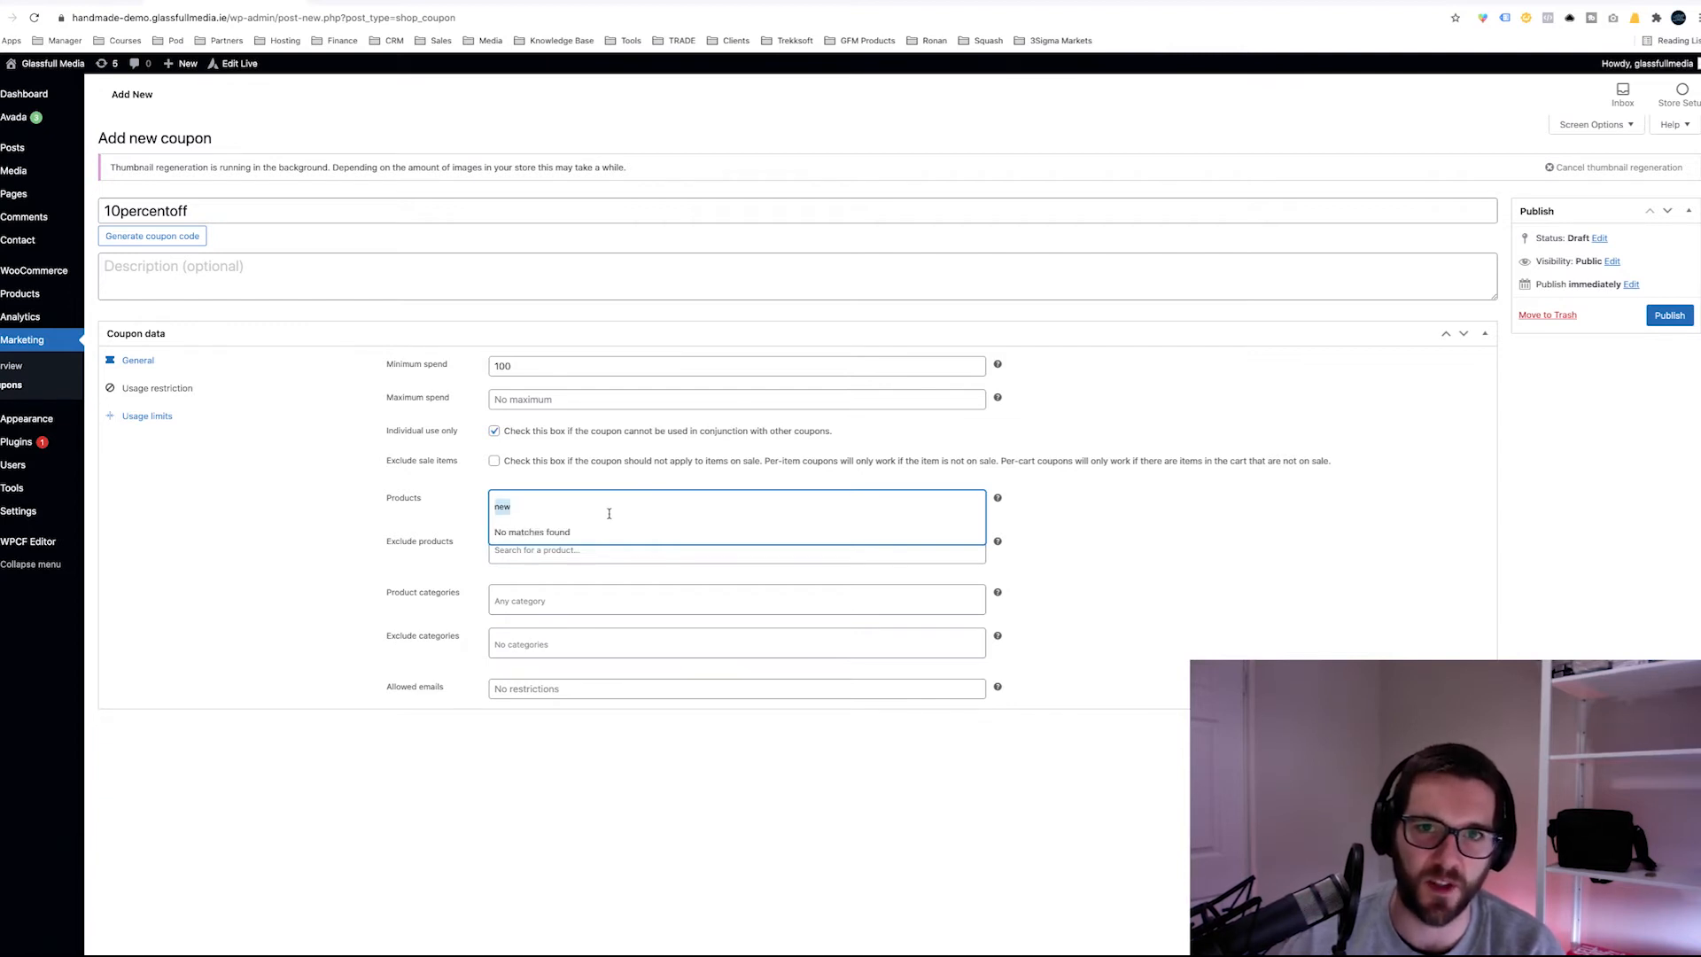
key("BackSpace")
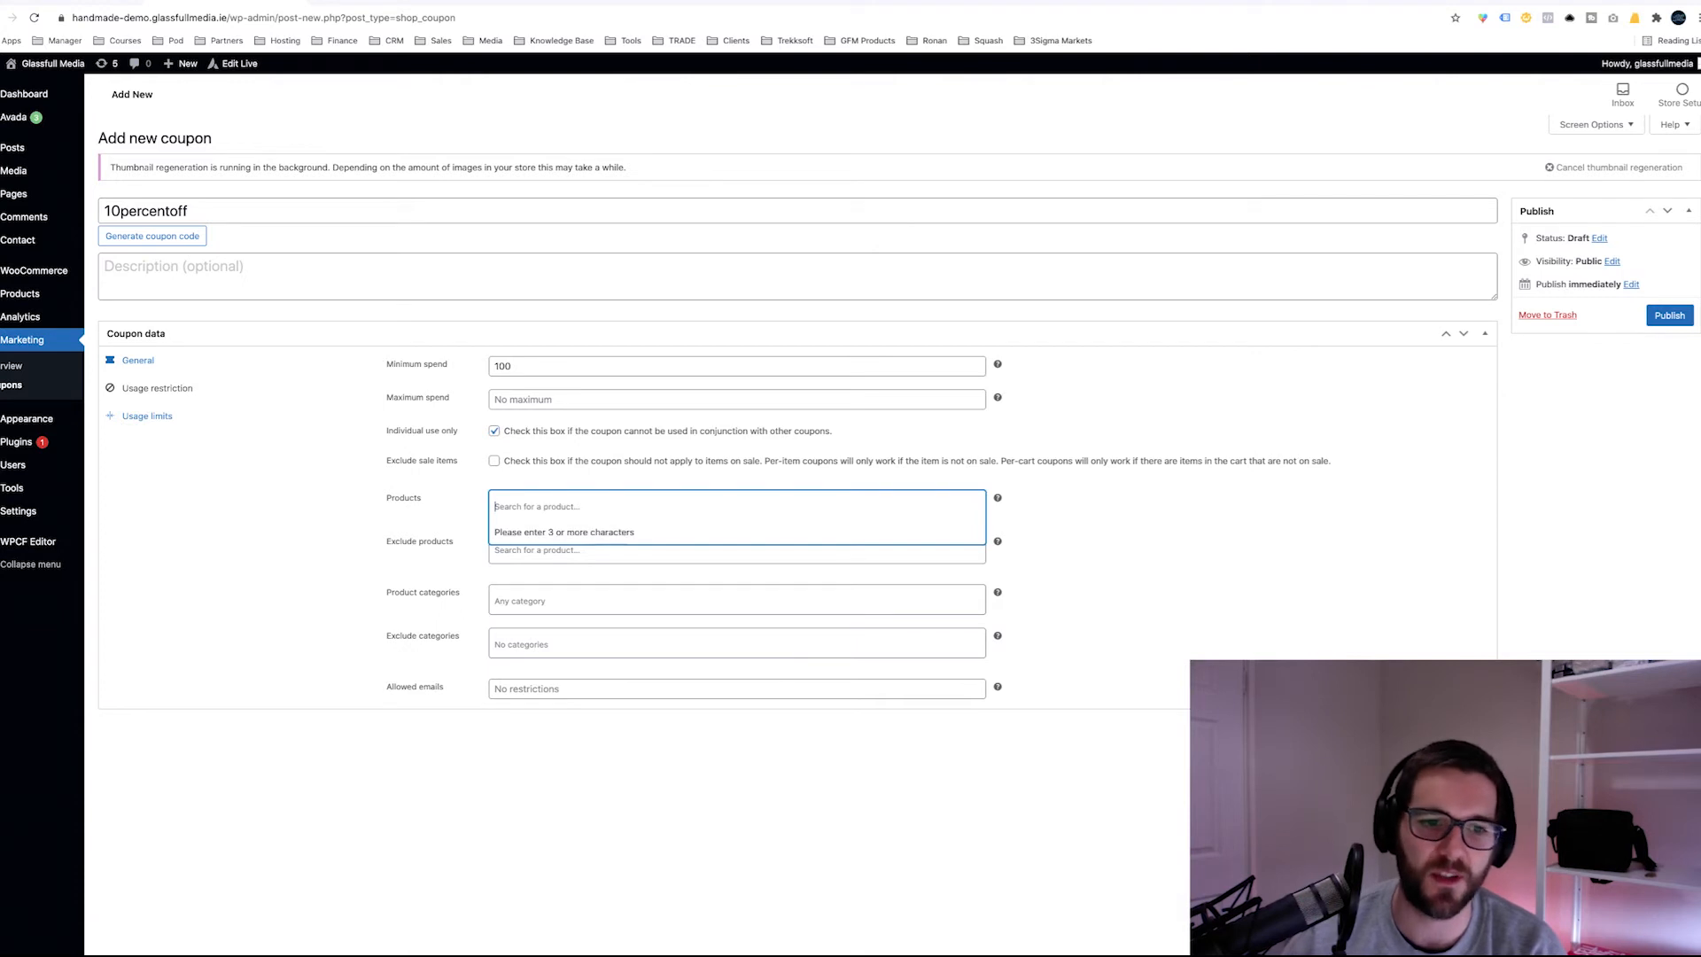
left_click(499, 481)
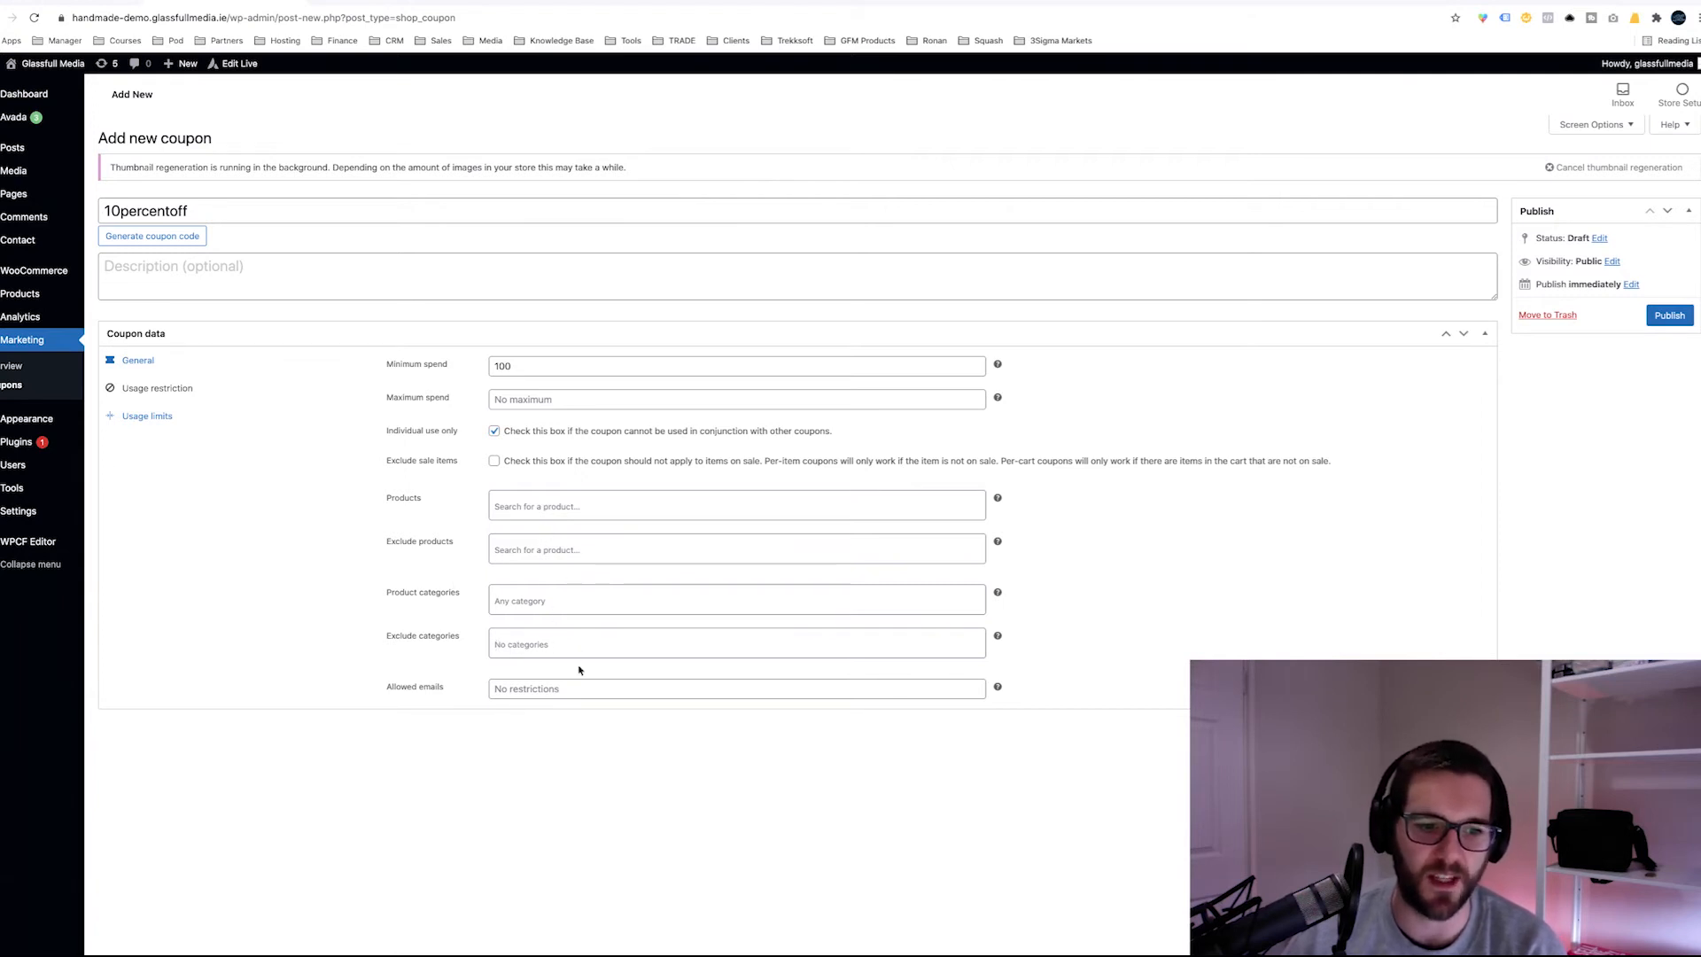
- Set the usage limit per coupon to 10 in the coupon's usage limits
left_click(194, 422)
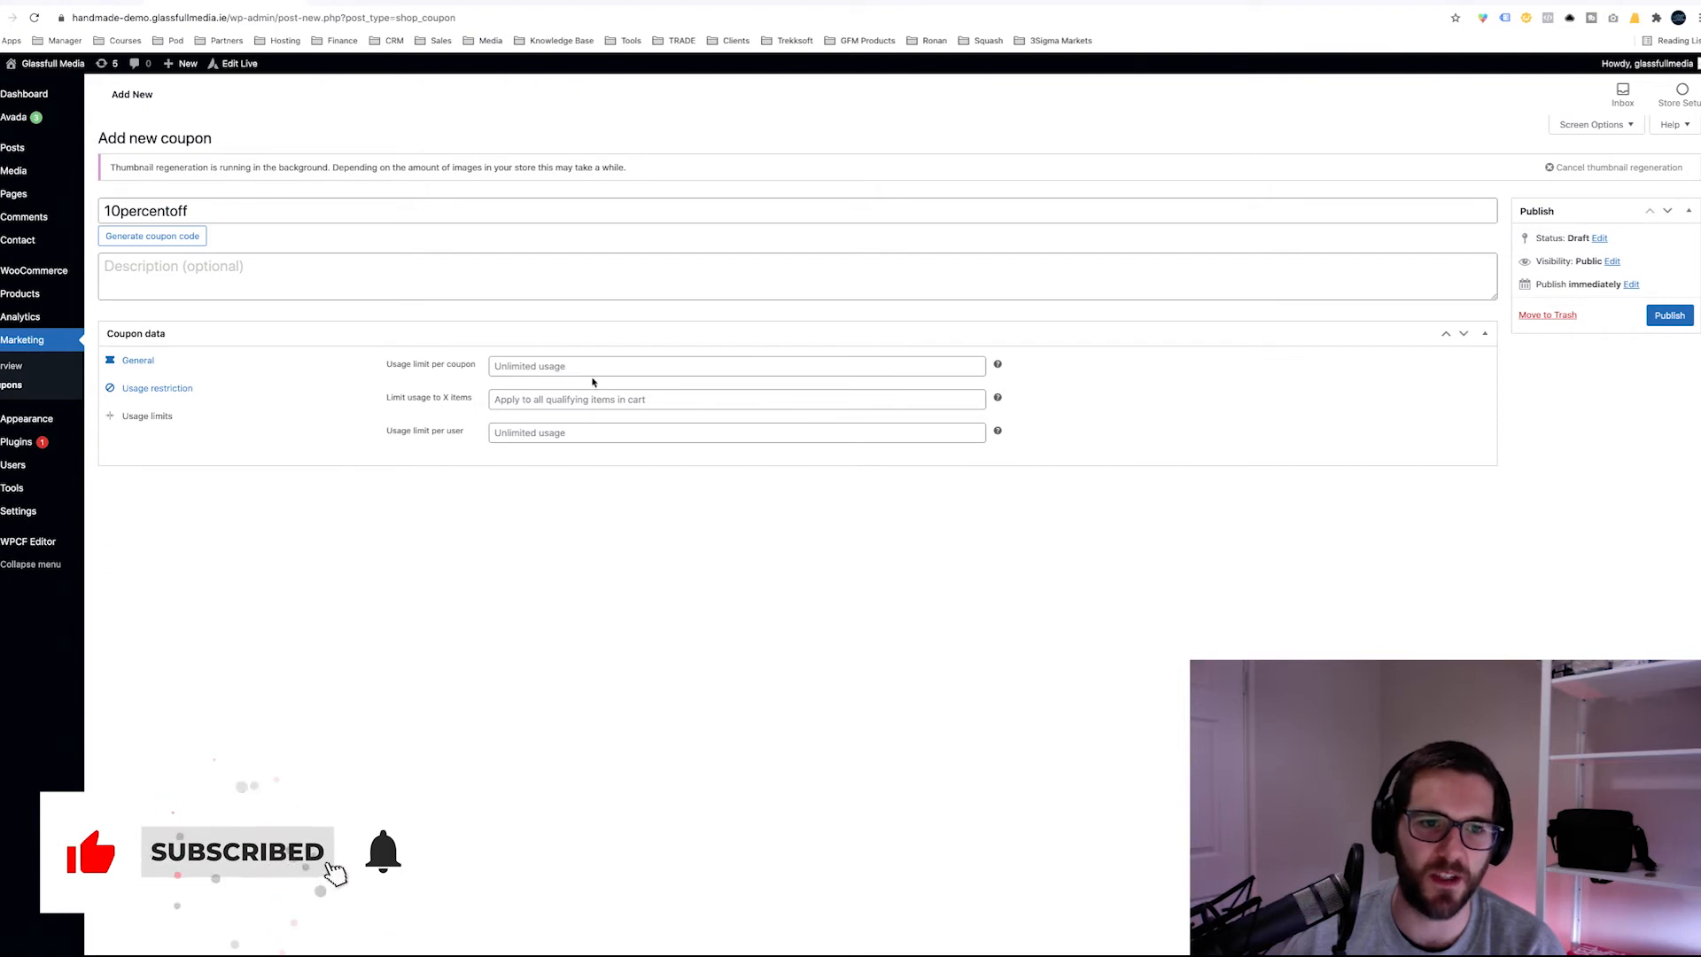
left_click(603, 366)
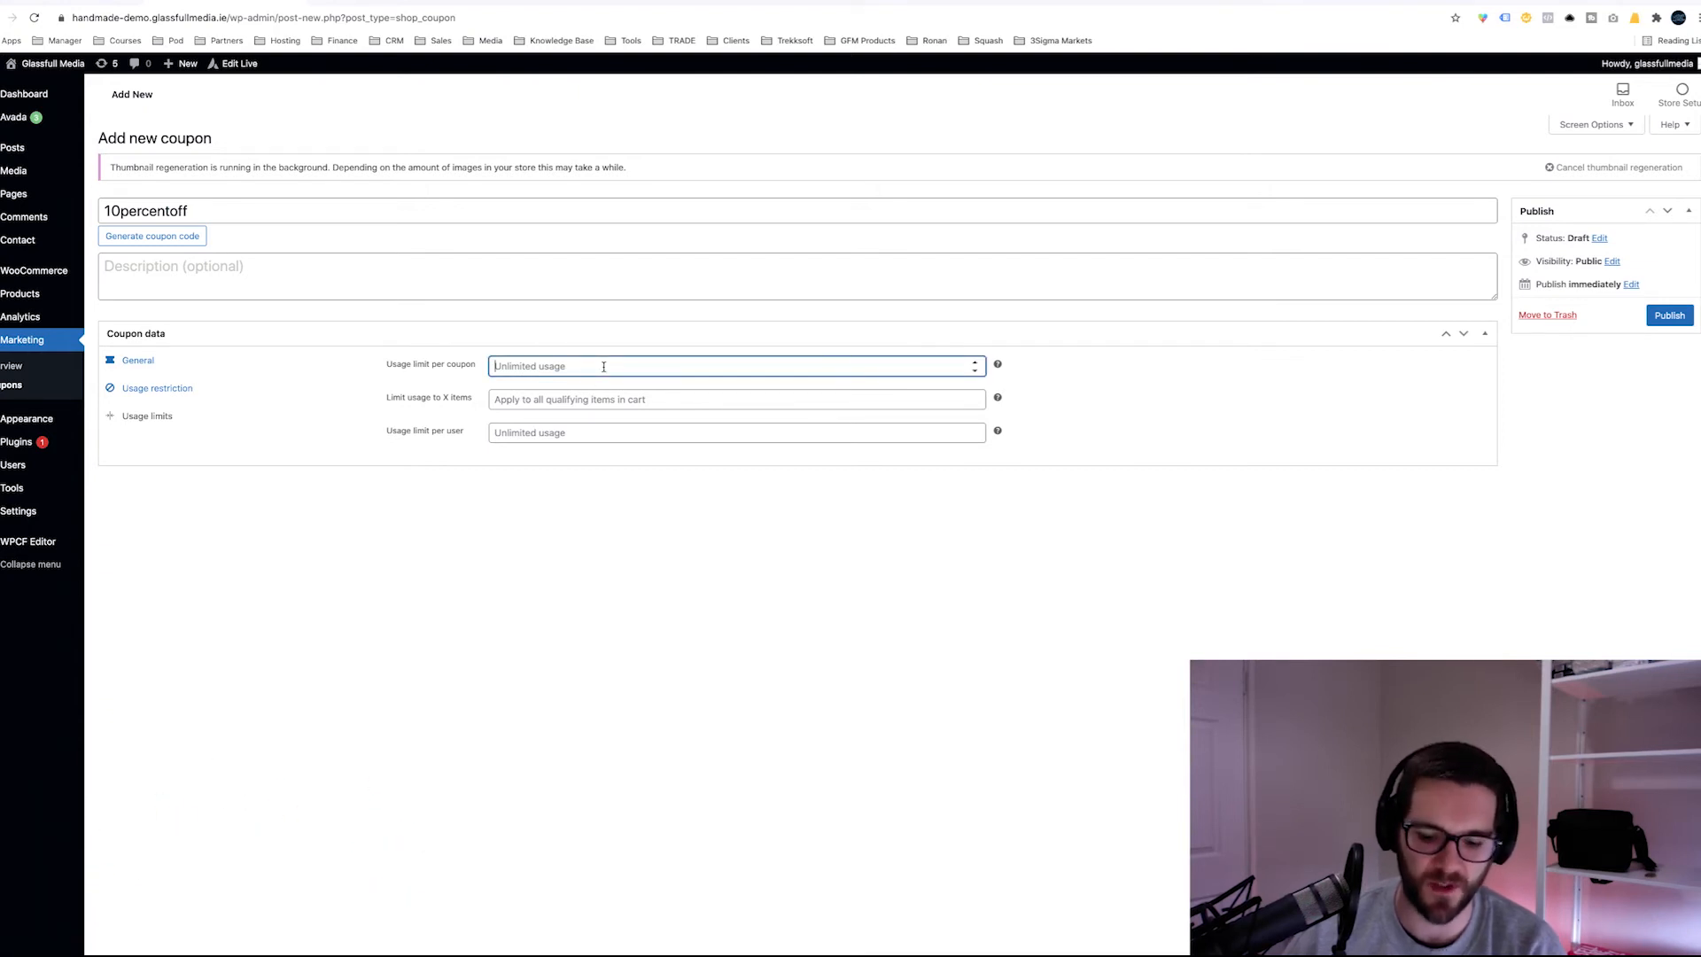
type("10")
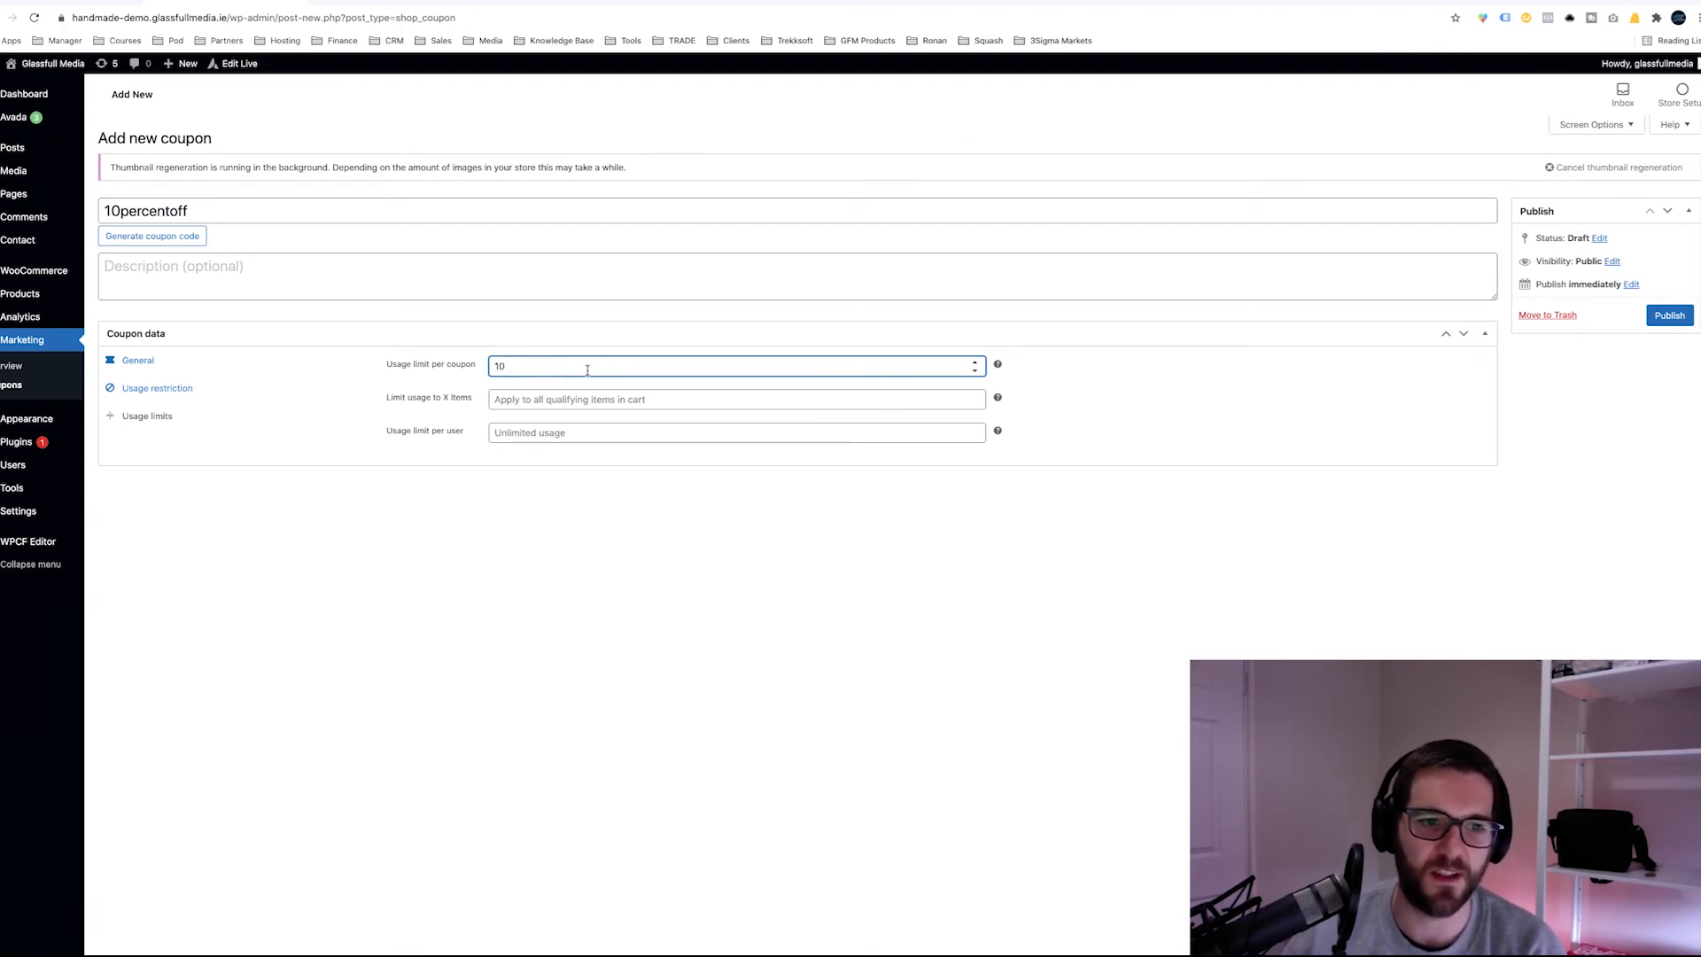
- Clear the usage limit per coupon so that the coupon can be used without limit
key("ctrl+a")
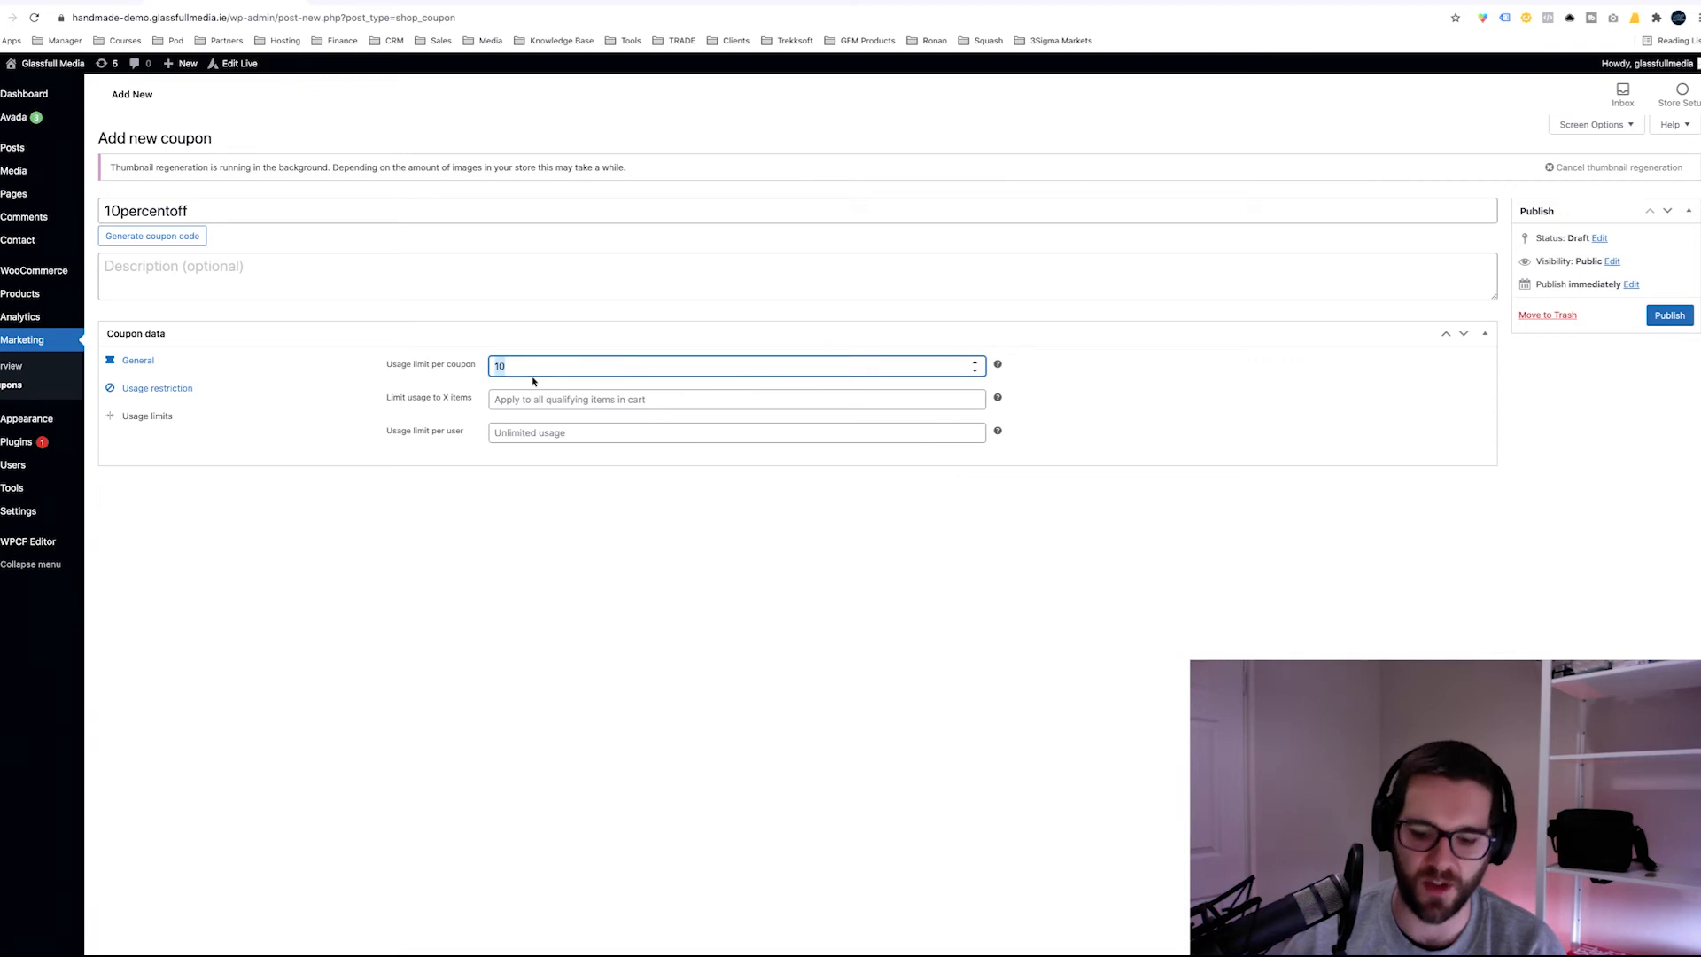
key("BackSpace")
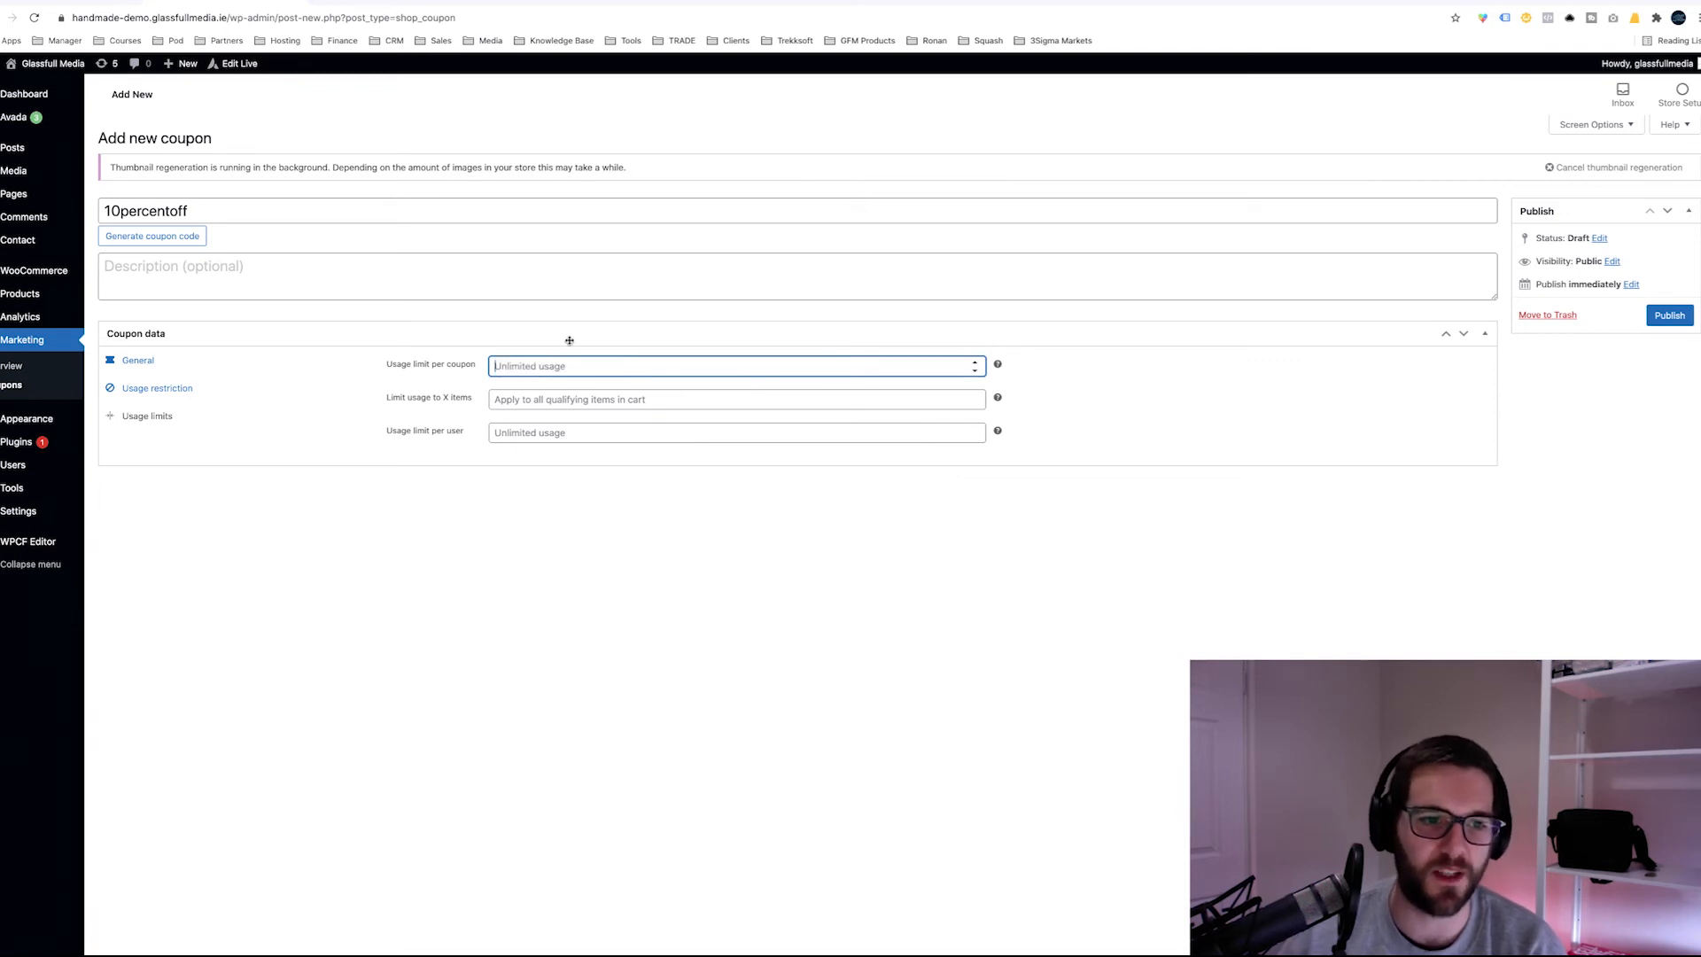
- Try limiting the coupon's usage to 2 items in the cart and clear the value again
key("Tab")
mouse_move(998, 401)
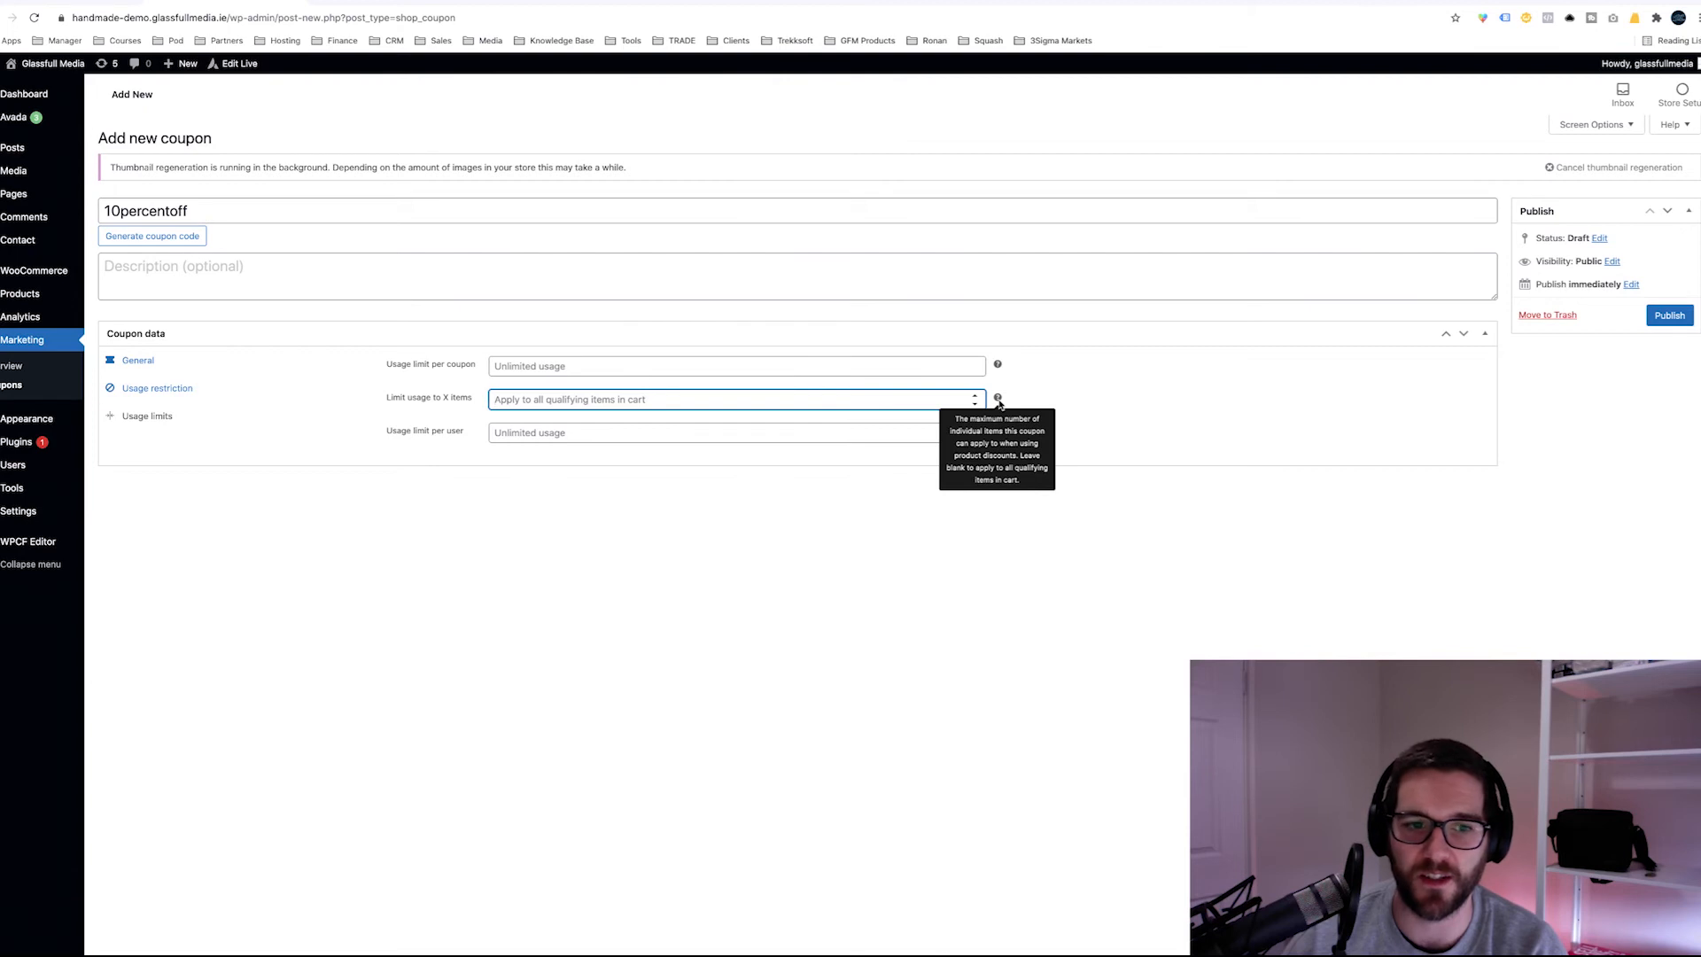
type("2")
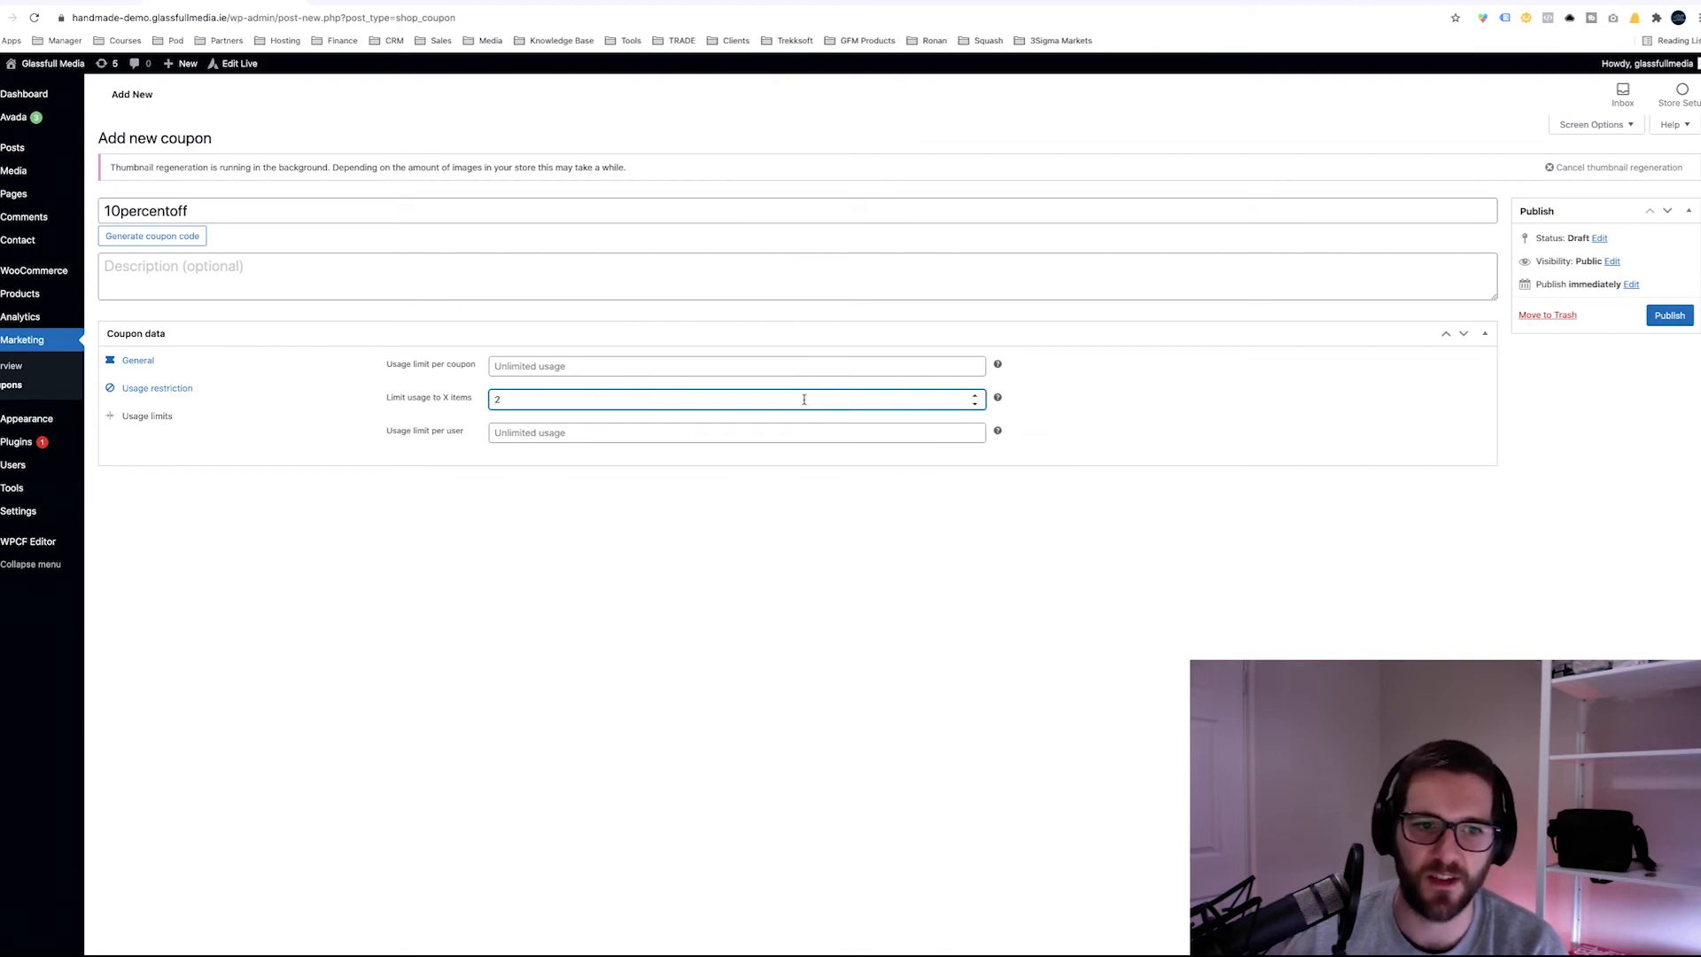
key("BackSpace")
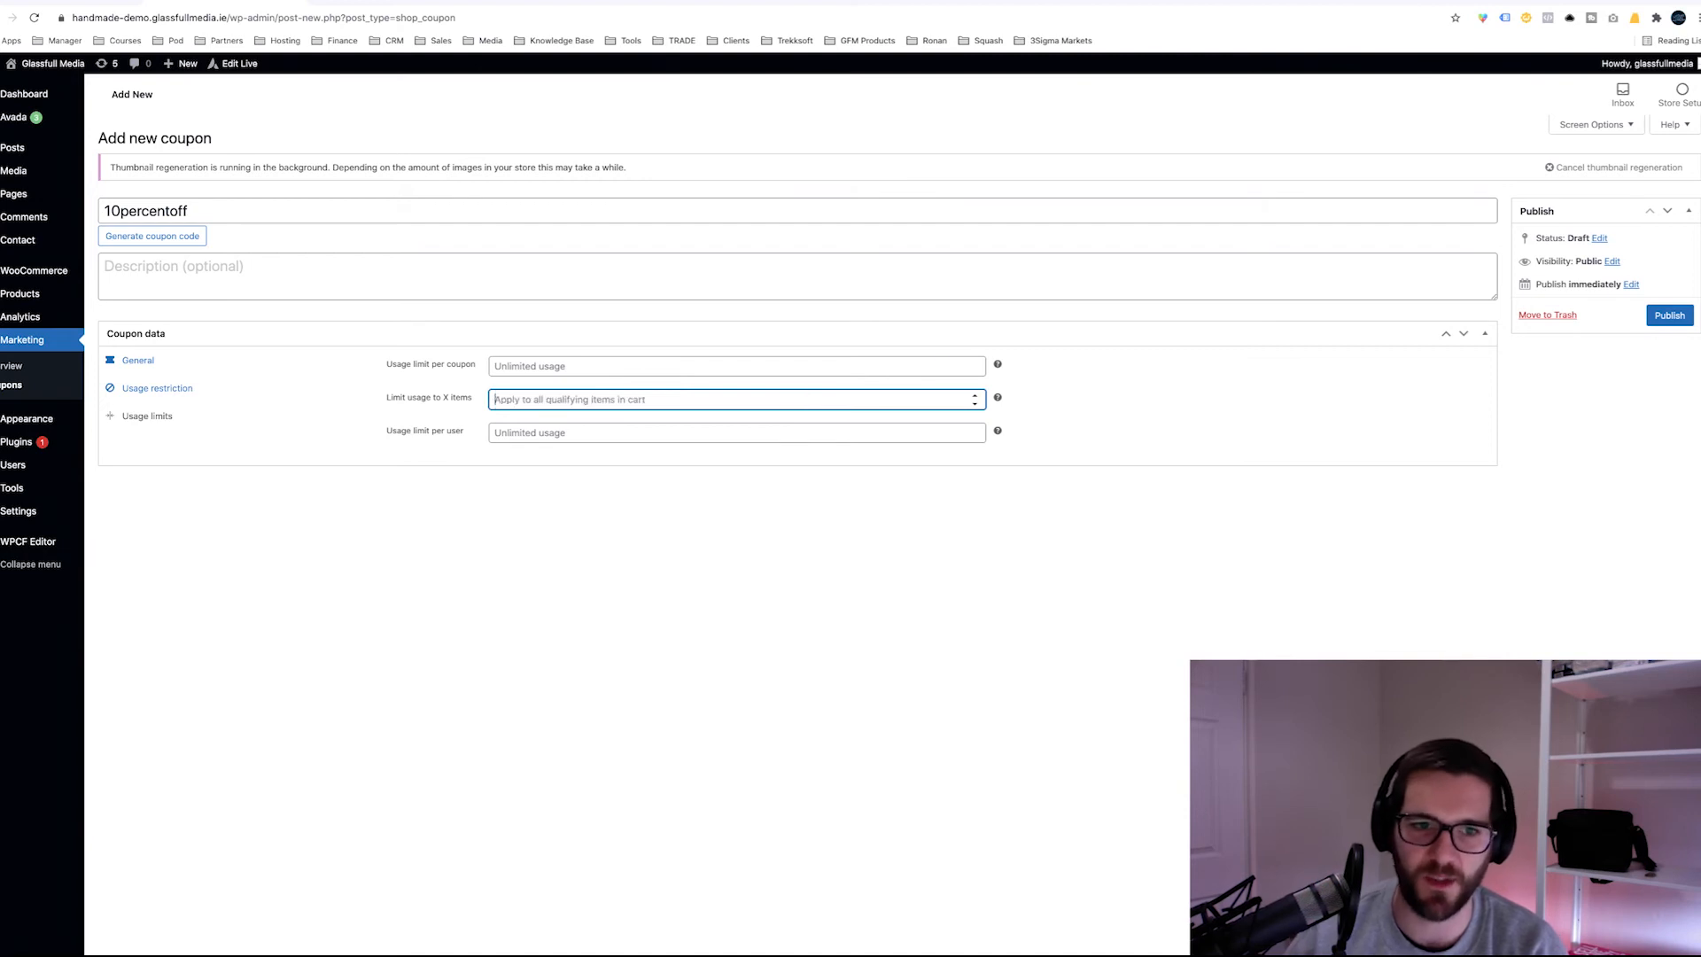
- Try a usage limit of 1 per user for the coupon and clear the value again
left_click(531, 433)
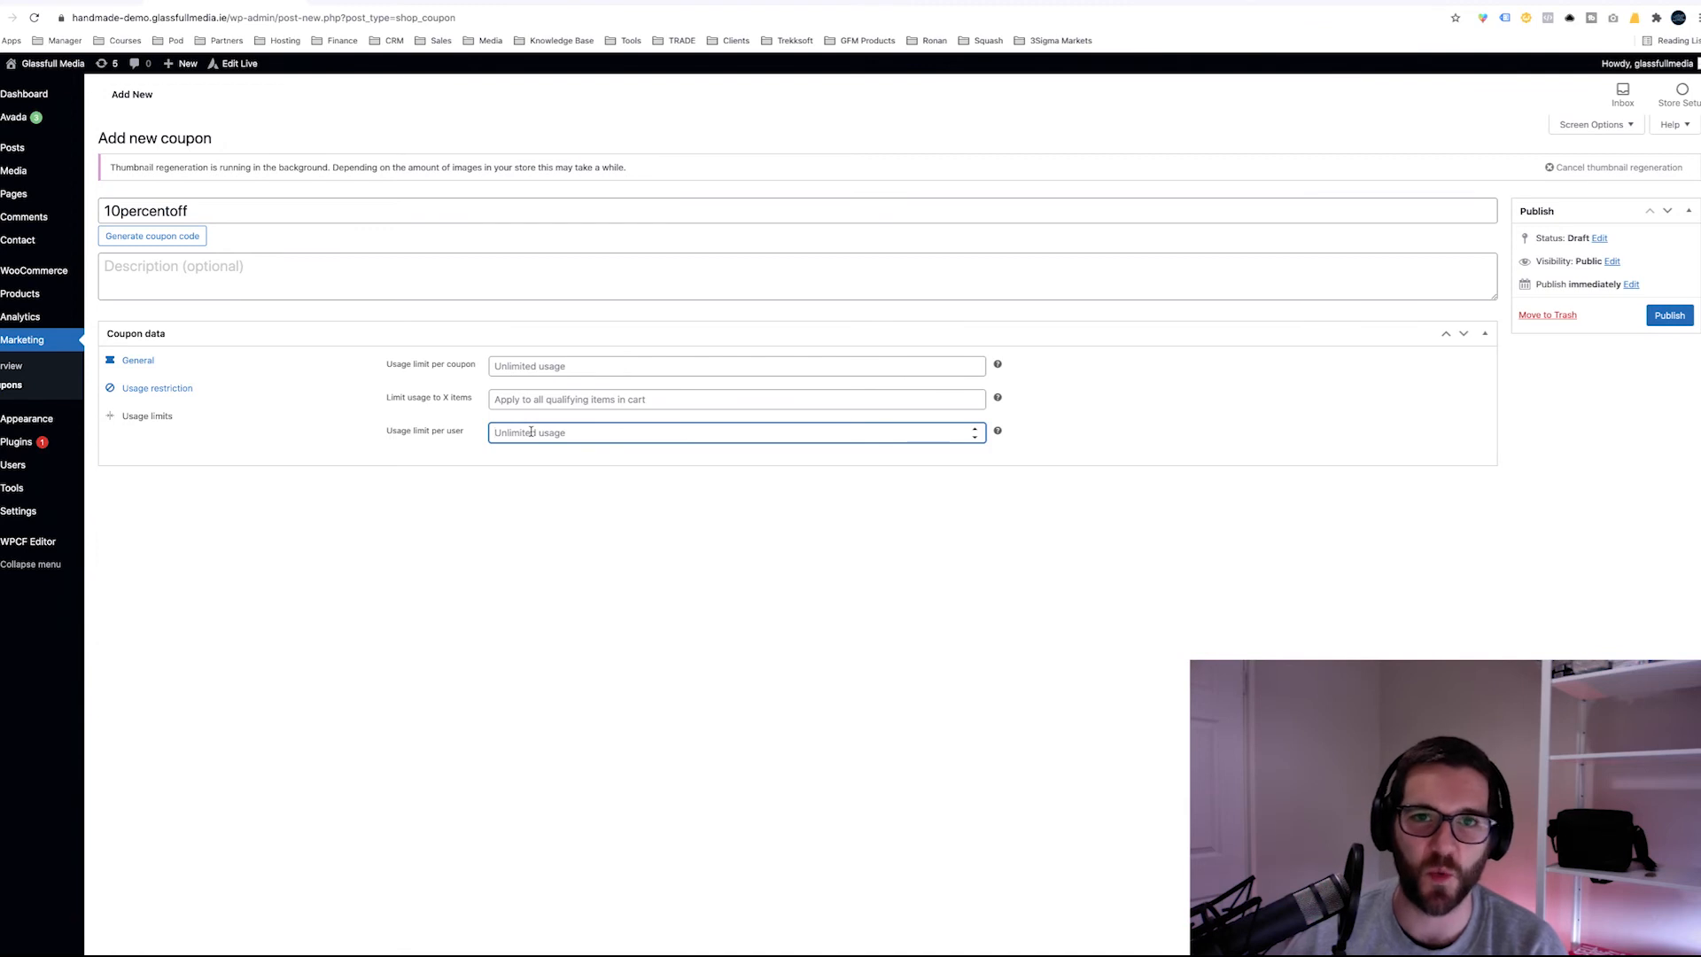
type("1")
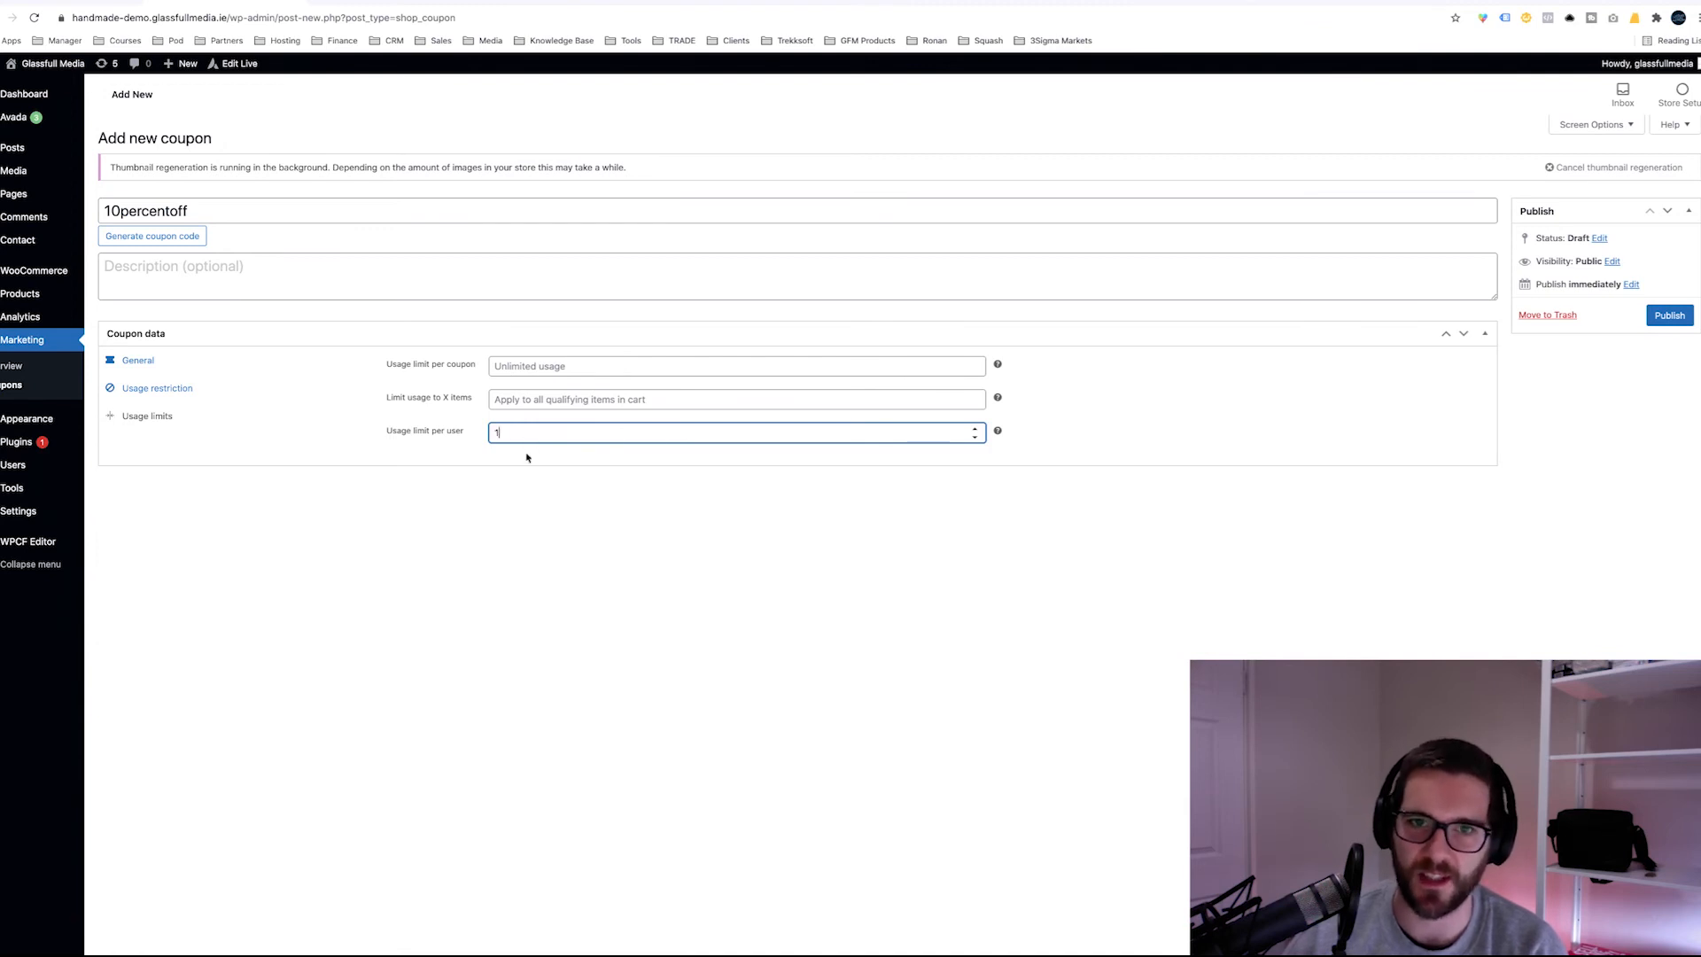
key("BackSpace")
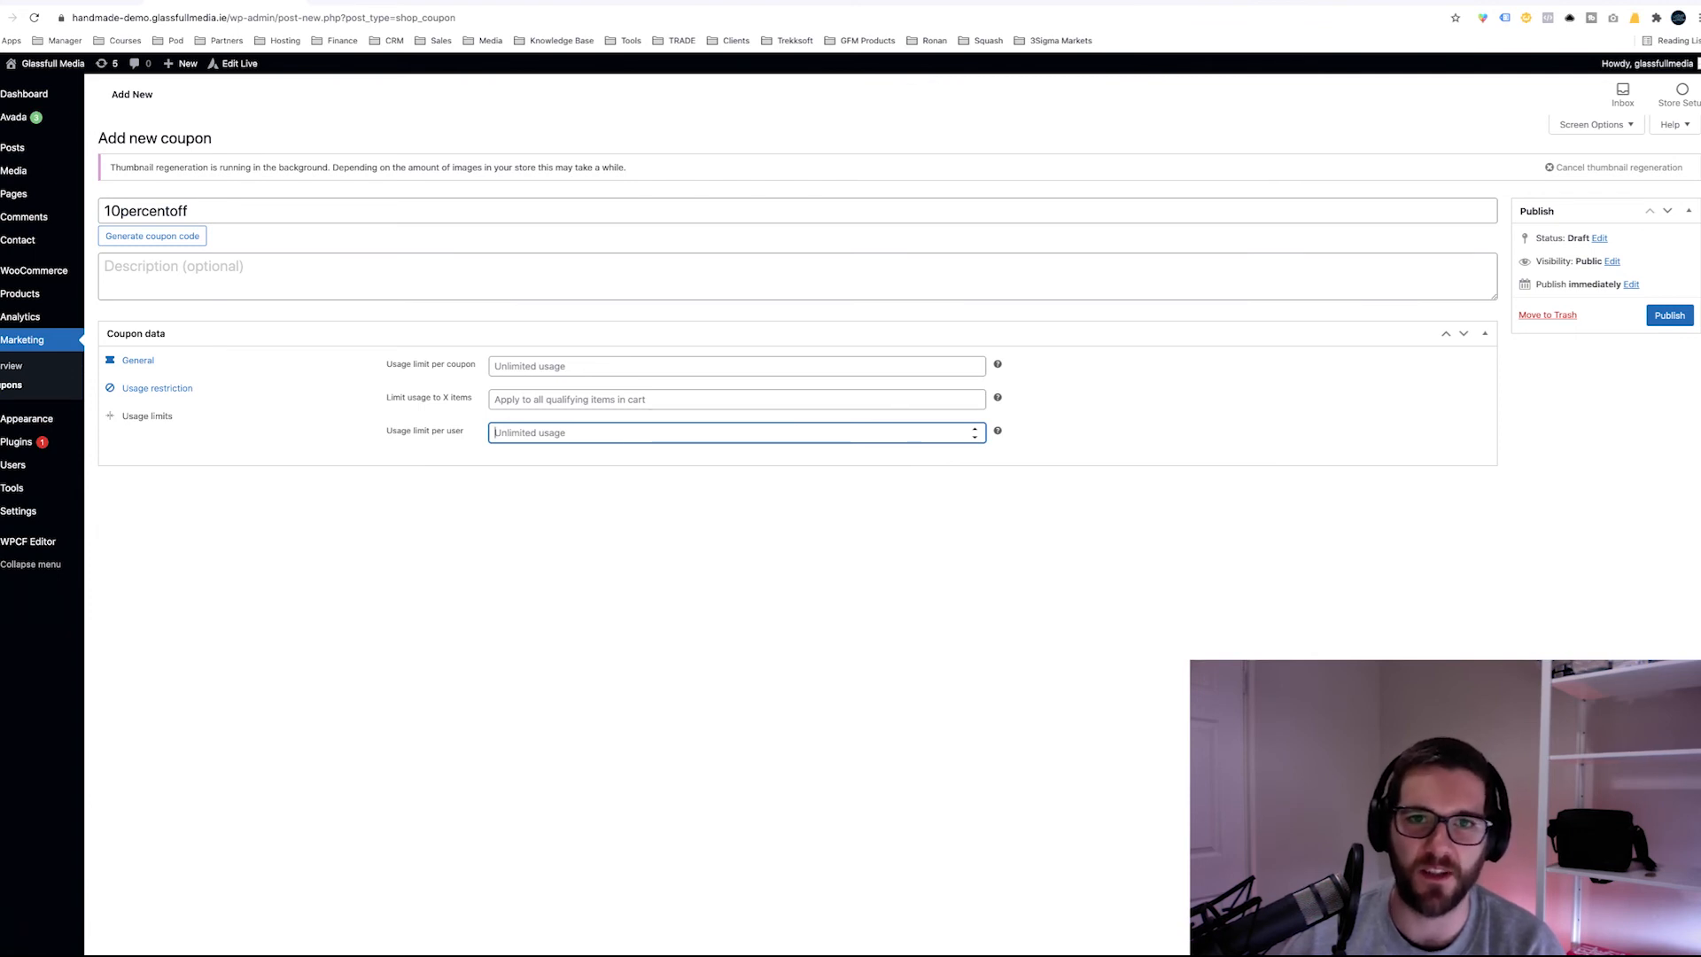
- Publish the 10percentoff coupon
left_click(1669, 321)
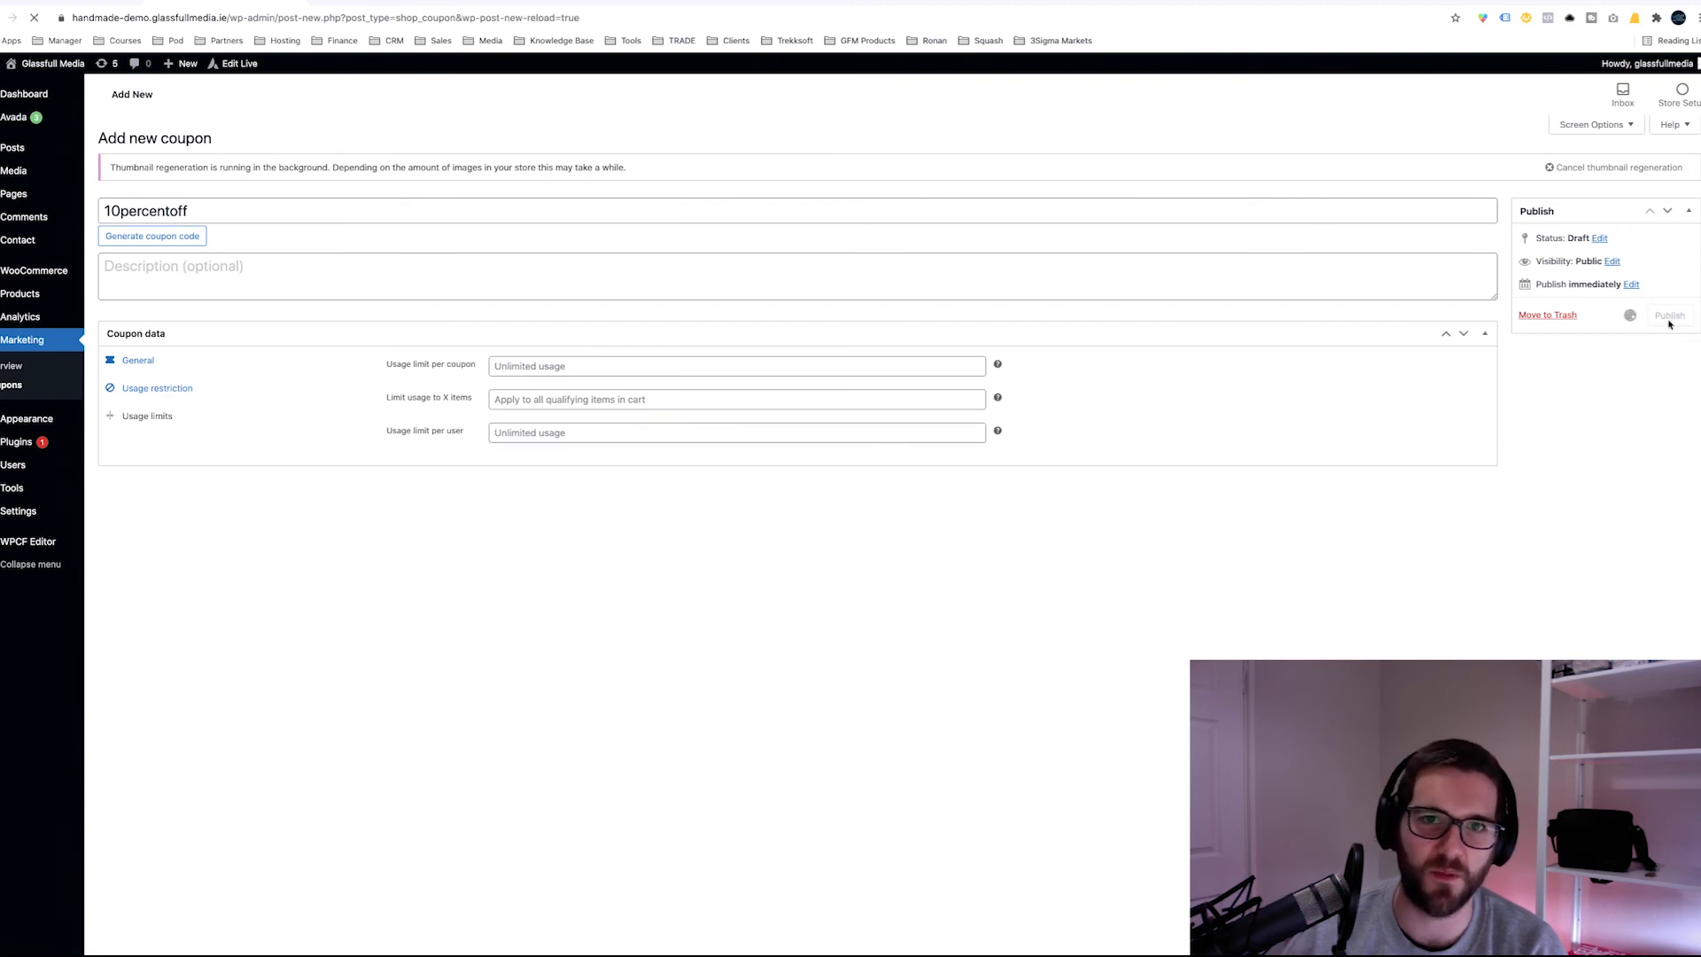
left_click_drag(212, 210, 36, 215)
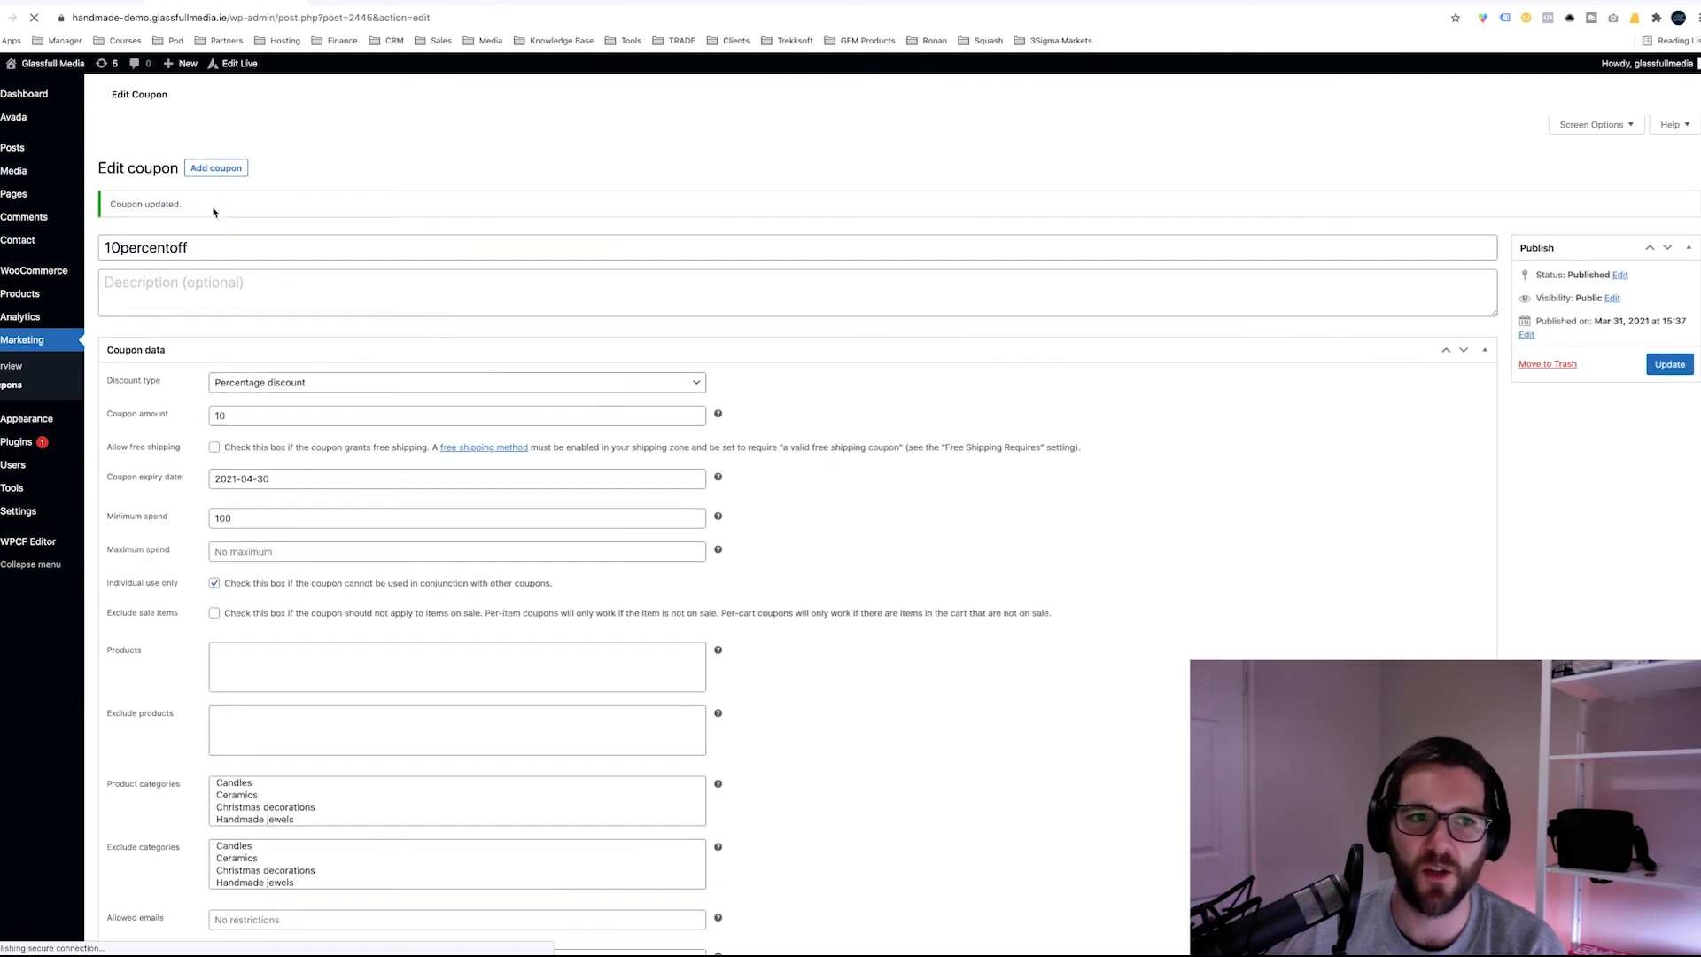
- Replace the coupon code 10percentoff with a randomly generated coupon code and select the new code
double_click(222, 249)
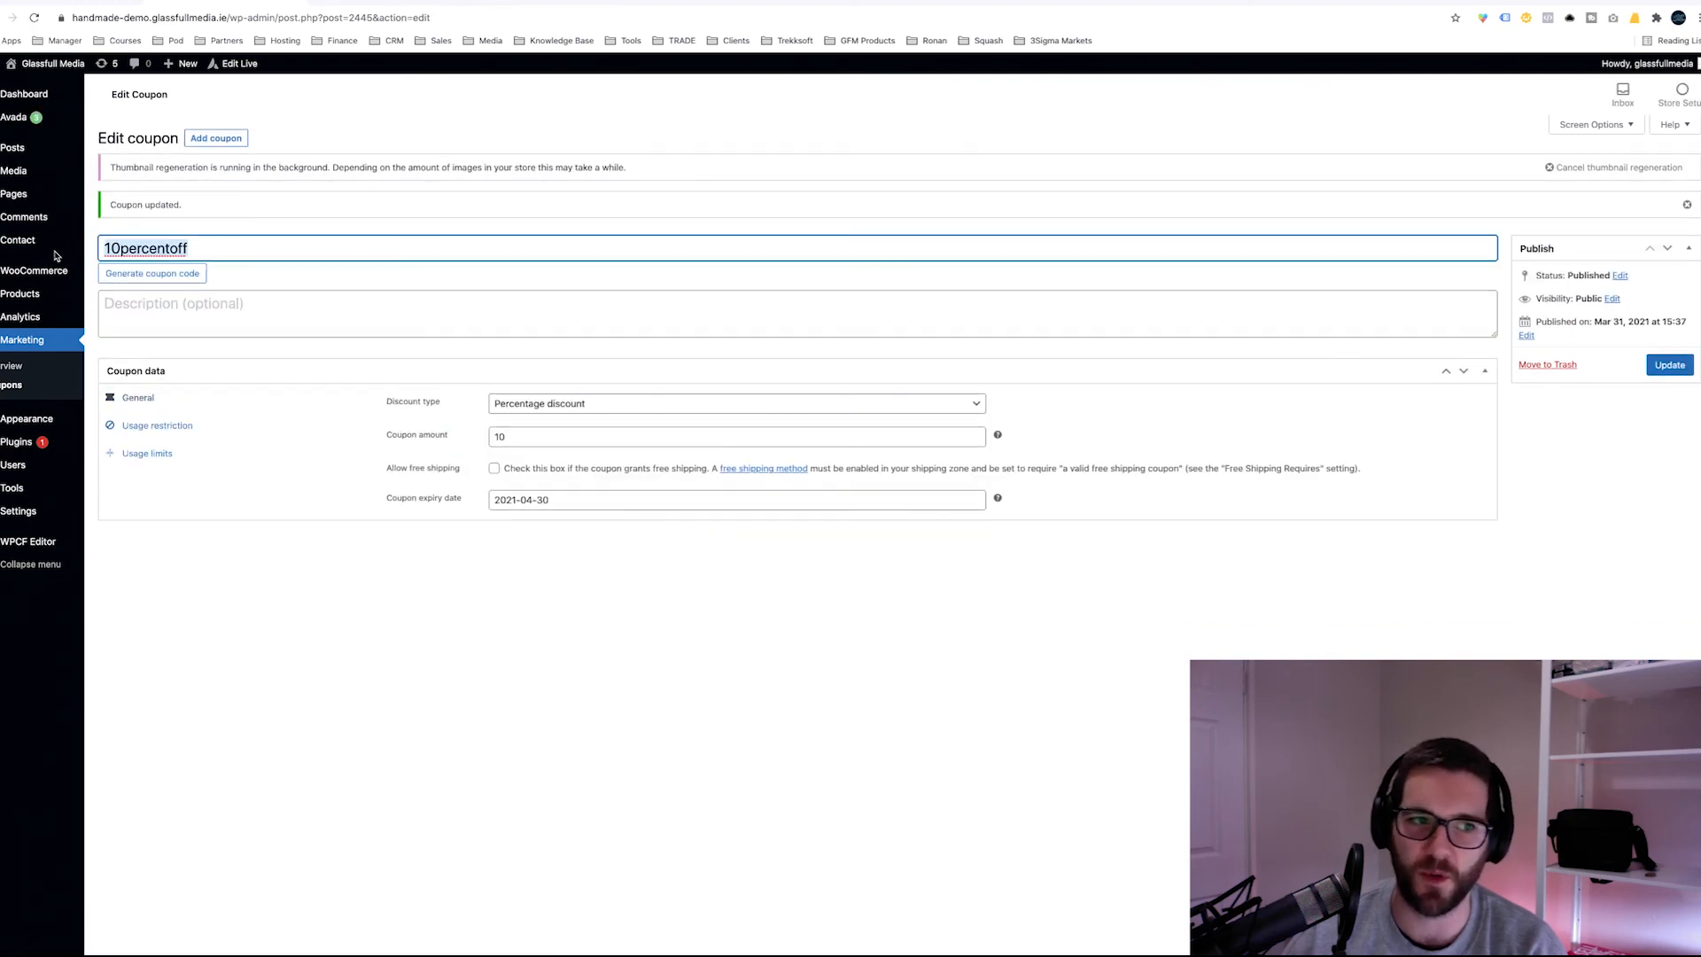
double_click(247, 251)
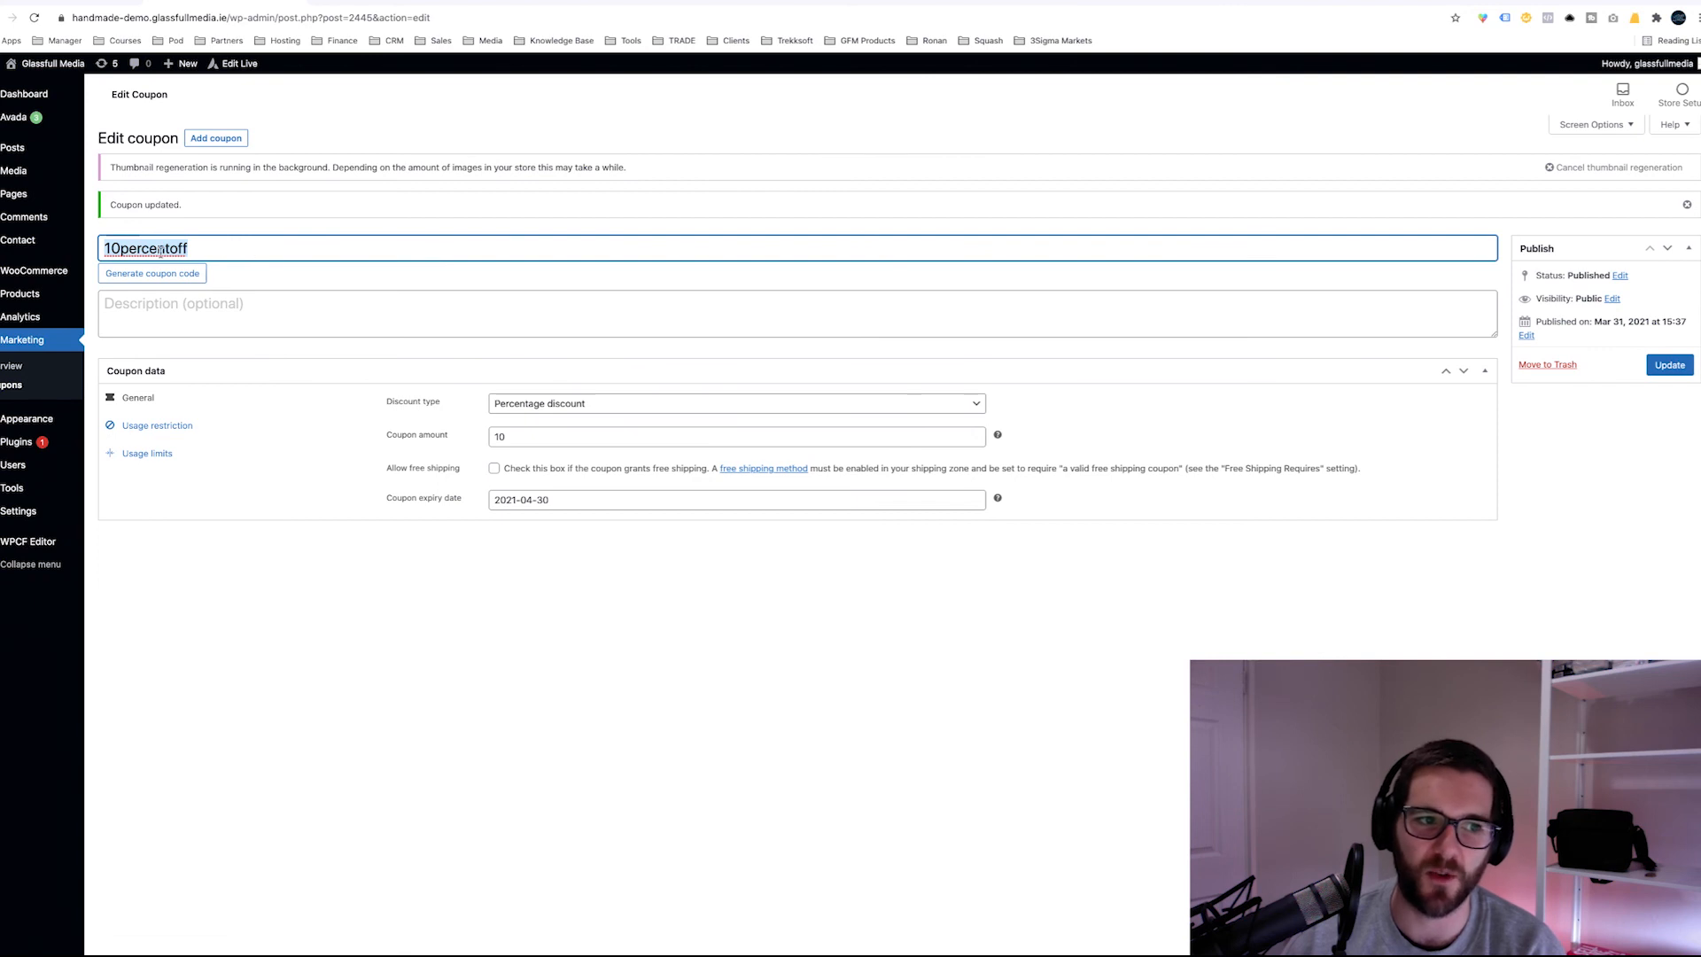
left_click(157, 274)
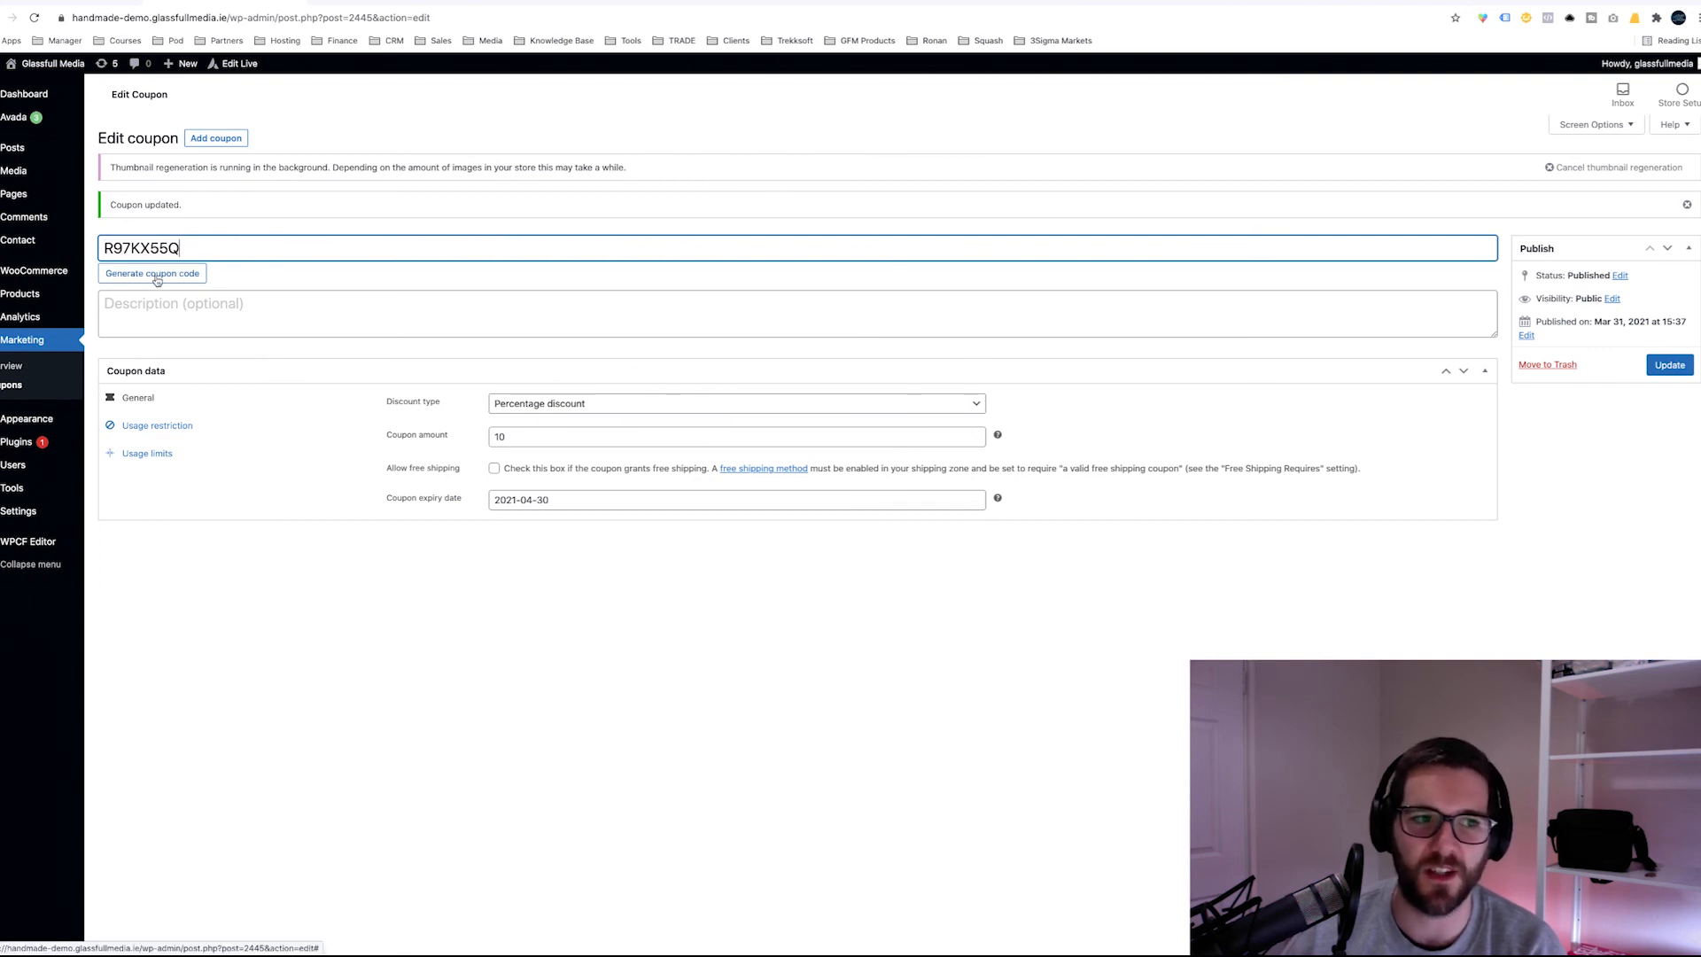
double_click(178, 251)
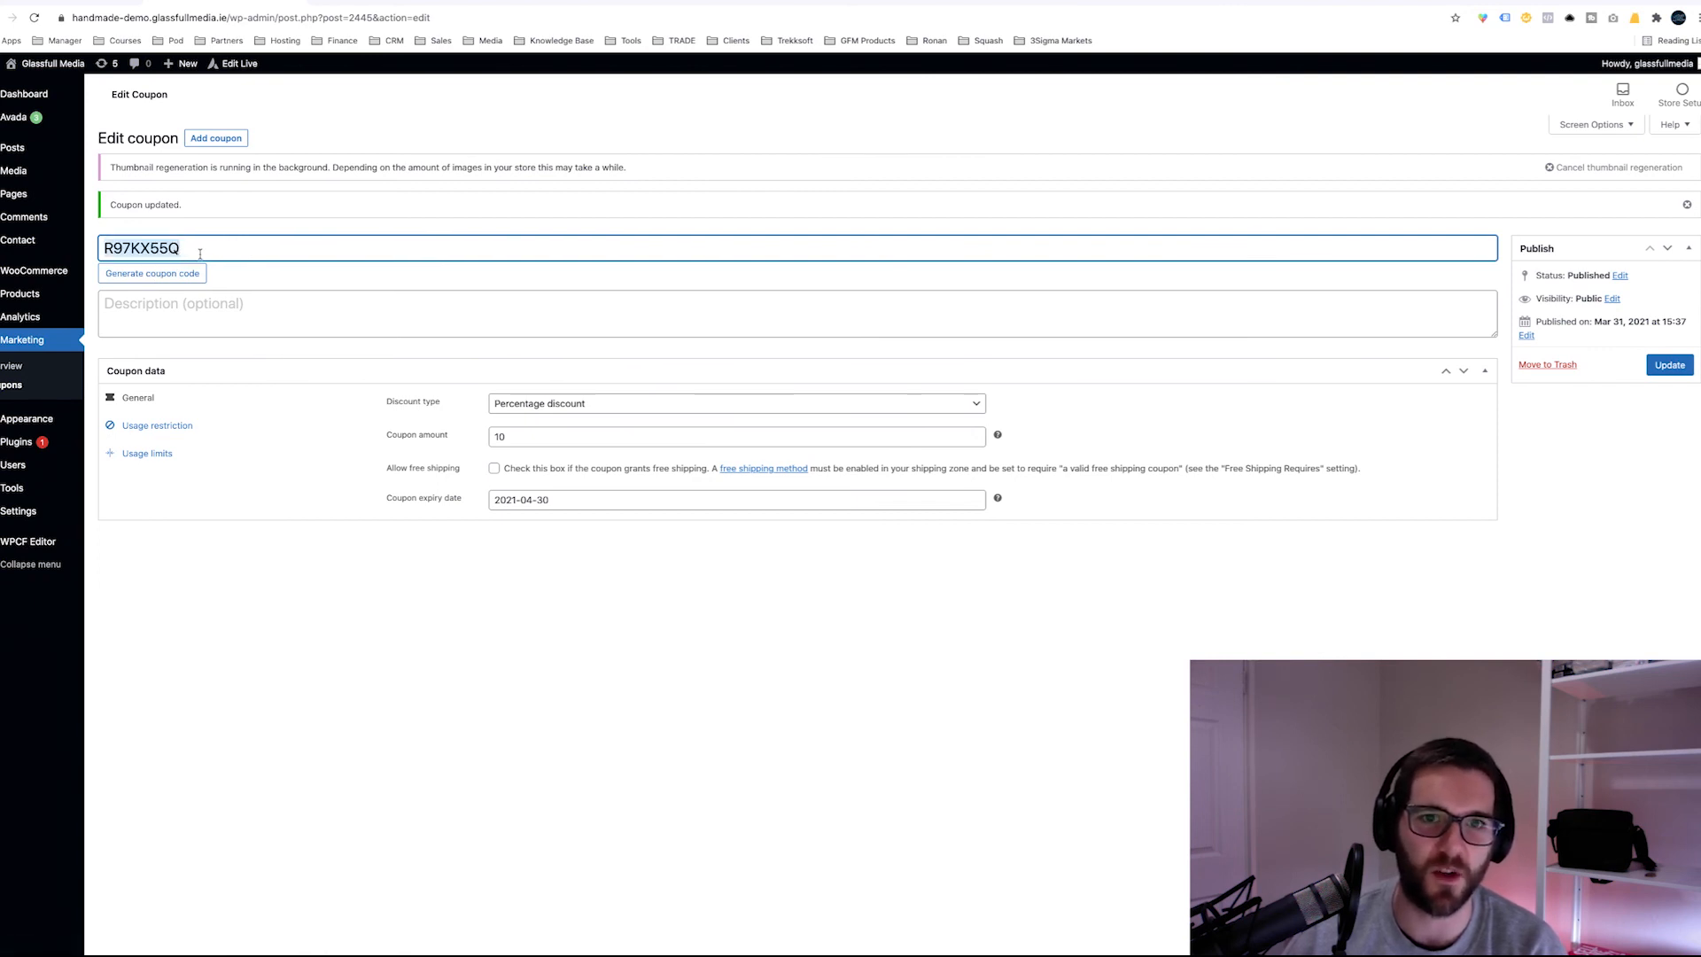